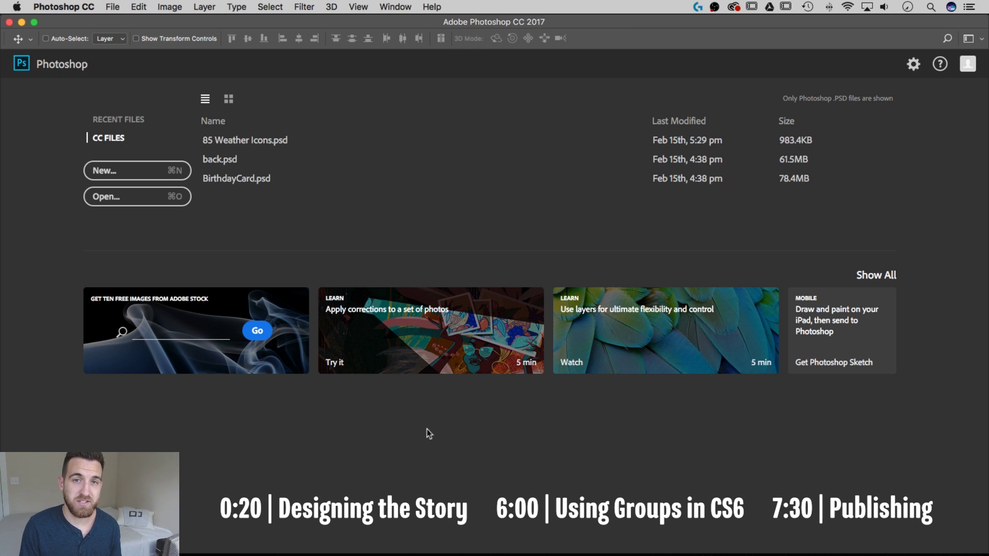
# Step: Create a new 1080 × 1920 px portrait document with Artboards ticked
pyautogui.click(112, 7)
pyautogui.click(125, 21)
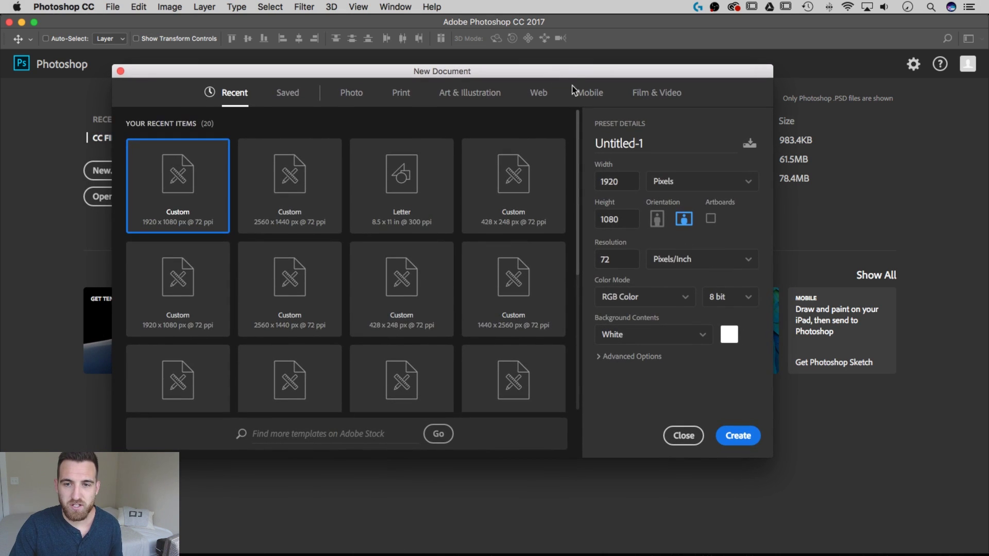
pyautogui.doubleClick(627, 180)
pyautogui.write('1080')
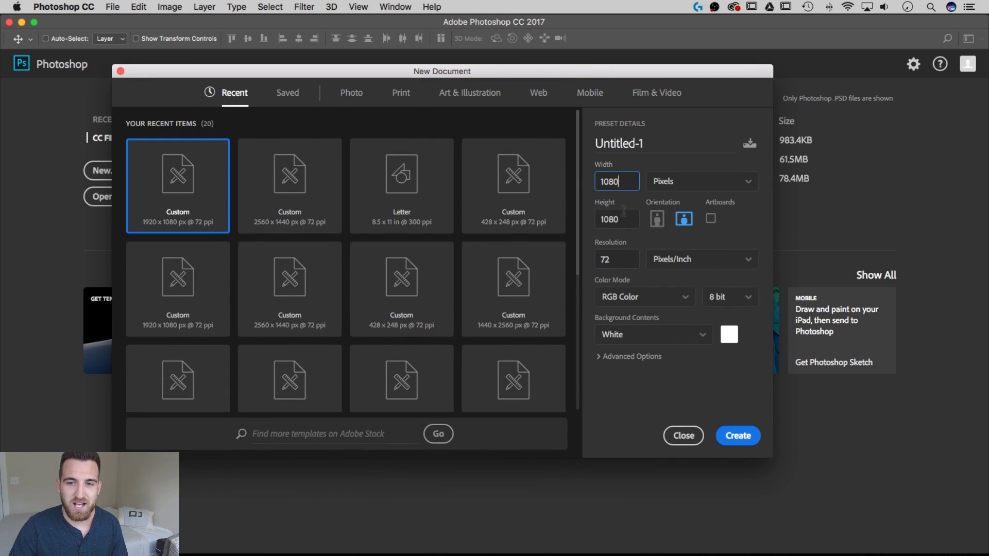
pyautogui.press('Tab')
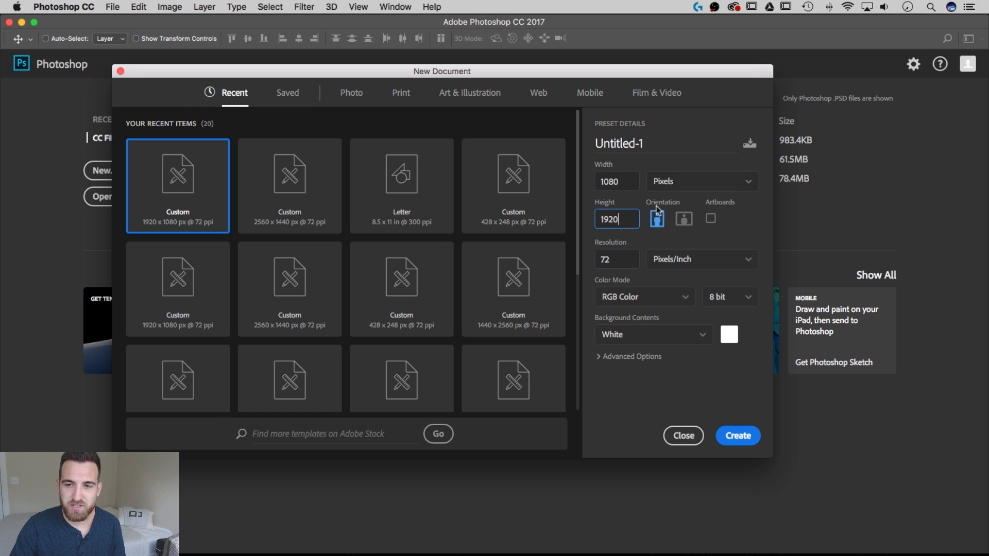
pyautogui.click(711, 220)
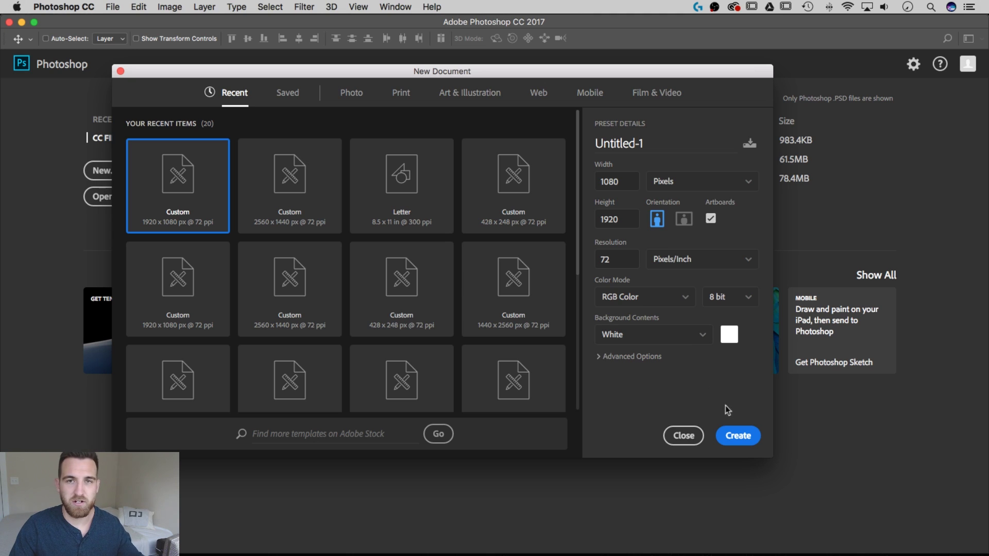
pyautogui.click(738, 438)
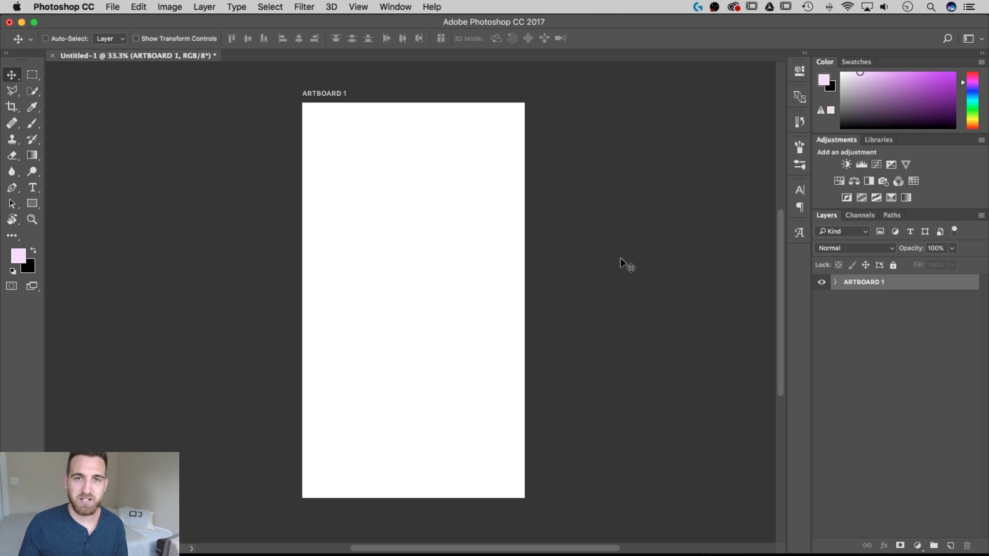
# Step: Rename the artboard to STORY 1
pyautogui.doubleClick(865, 282)
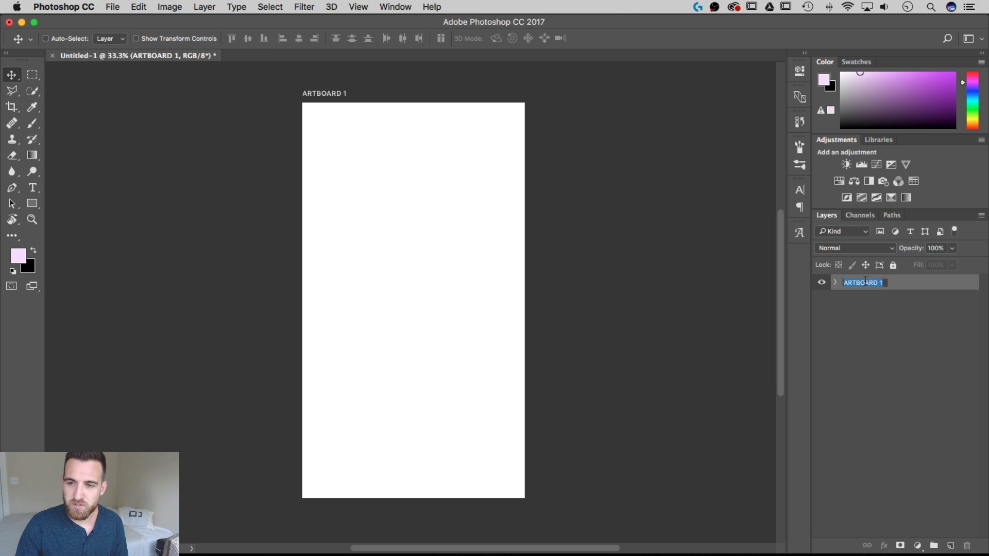
pyautogui.write('STORY 1')
pyautogui.press('Return')
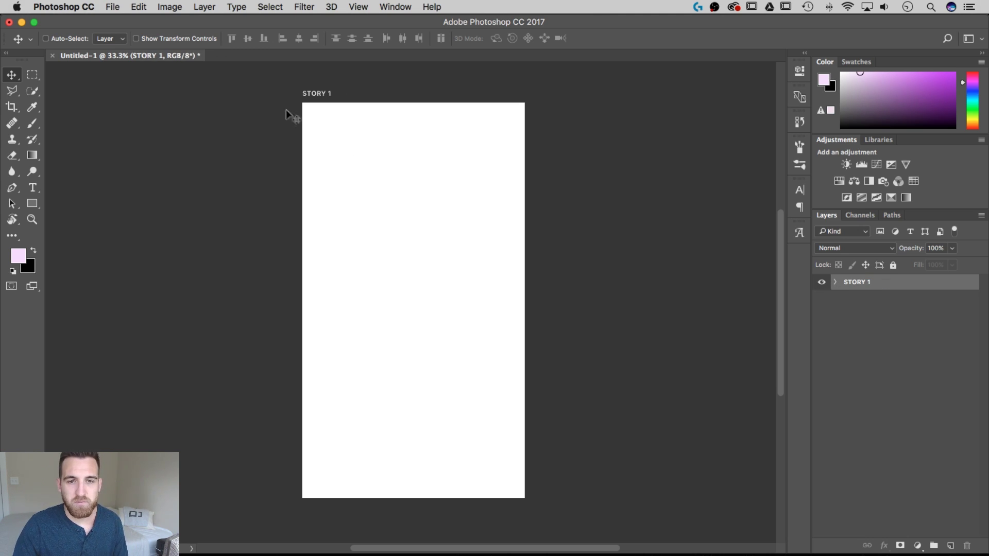
# Step: Place the misty forest photo embedded and scale it up to cover the artboard
pyautogui.click(111, 8)
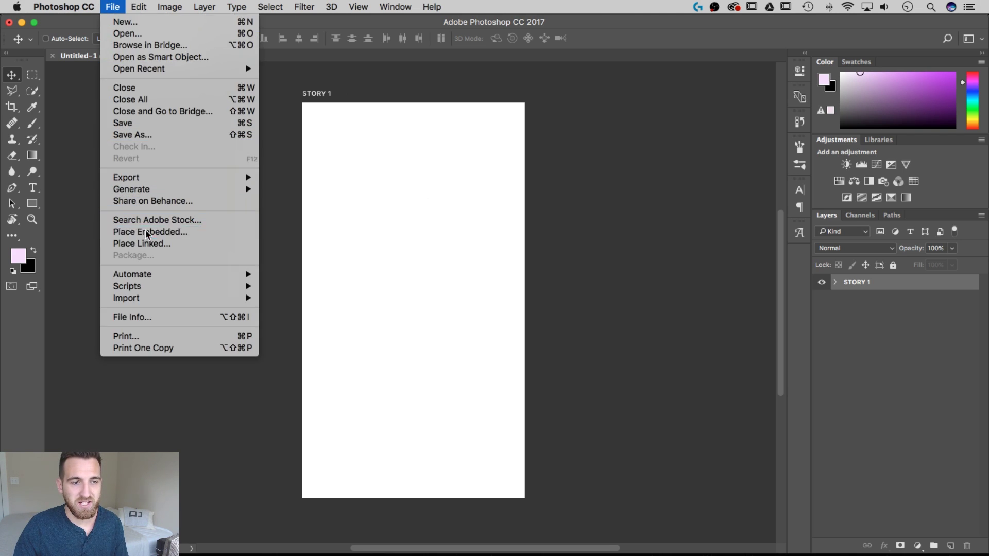
pyautogui.click(194, 230)
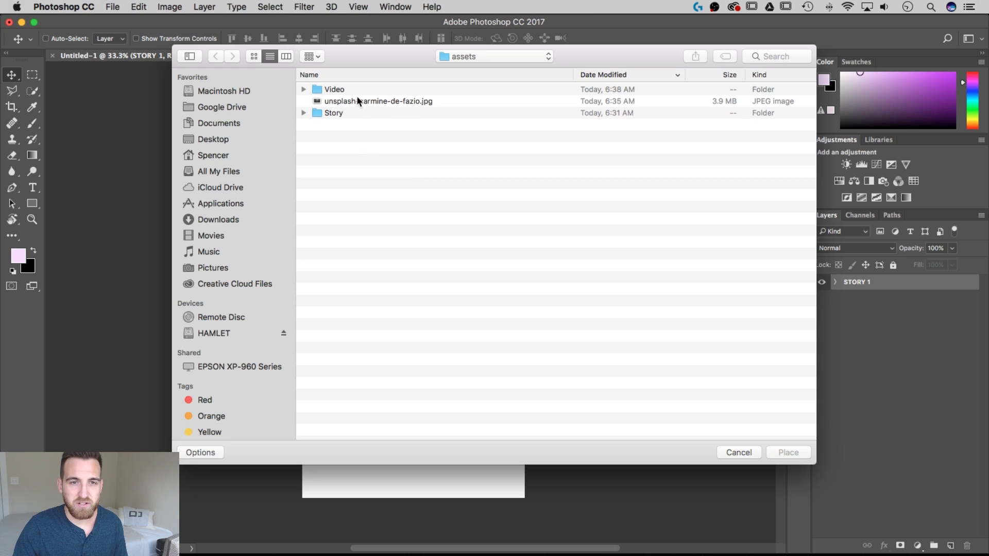
pyautogui.click(349, 100)
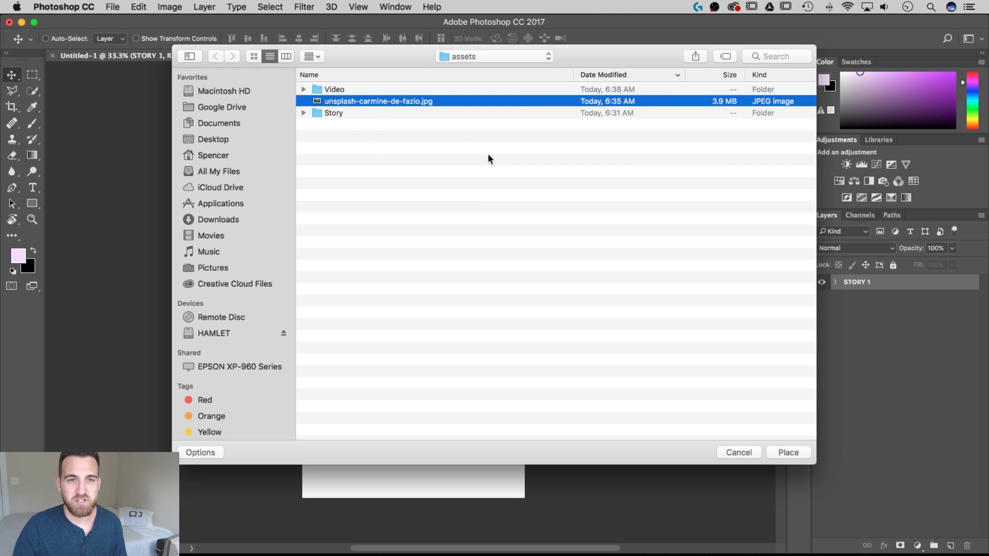
pyautogui.click(793, 451)
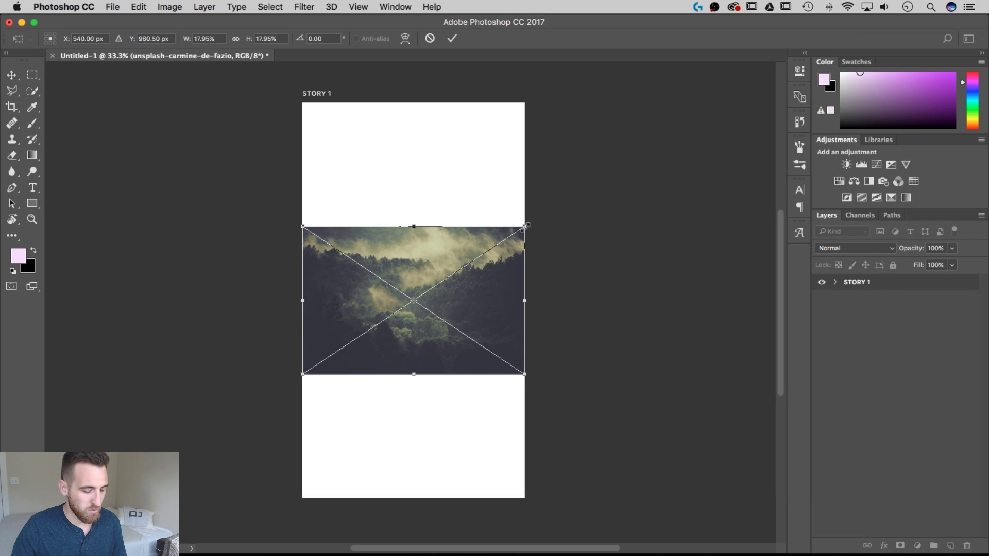
pyautogui.moveTo(526, 225); pyautogui.dragTo(704, 83)
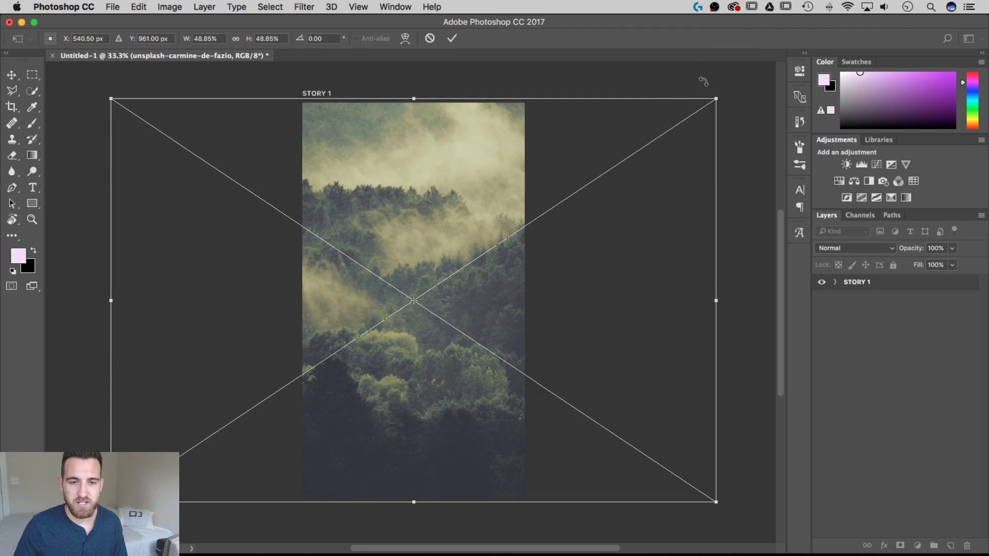
pyautogui.press('Return')
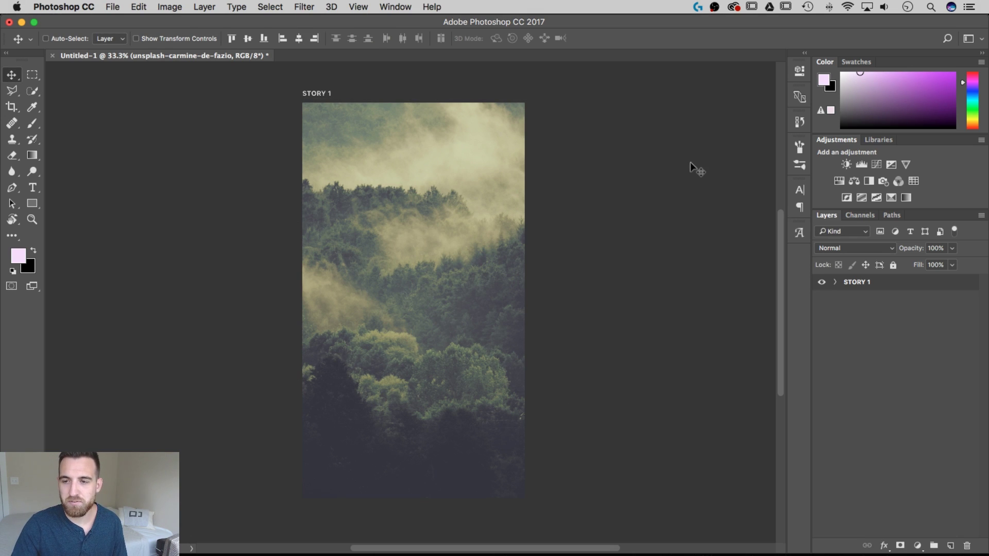
# Step: Shift the forest photo's position within the STORY 1 artboard
pyautogui.click(835, 283)
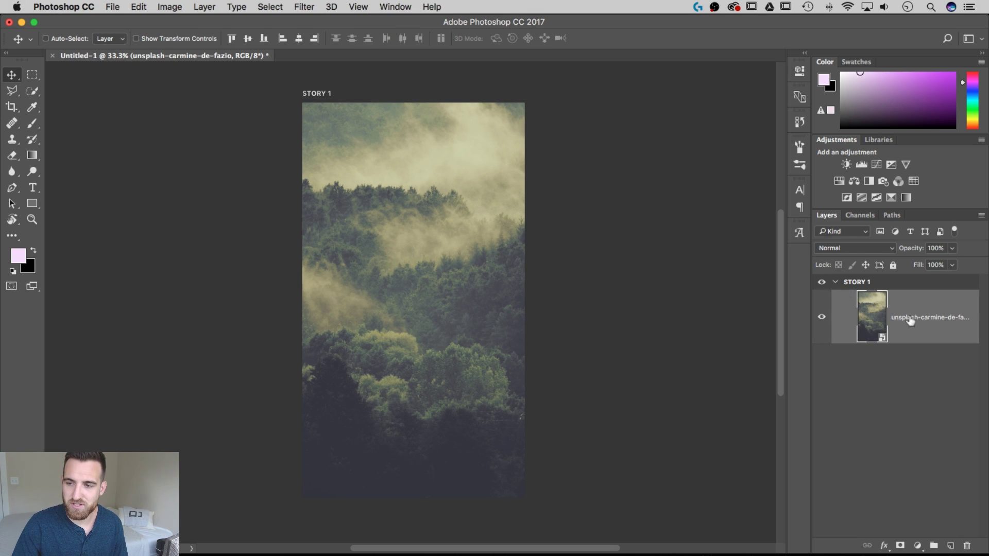
pyautogui.moveTo(380, 263); pyautogui.dragTo(517, 277)
pyautogui.rightClick(11, 75)
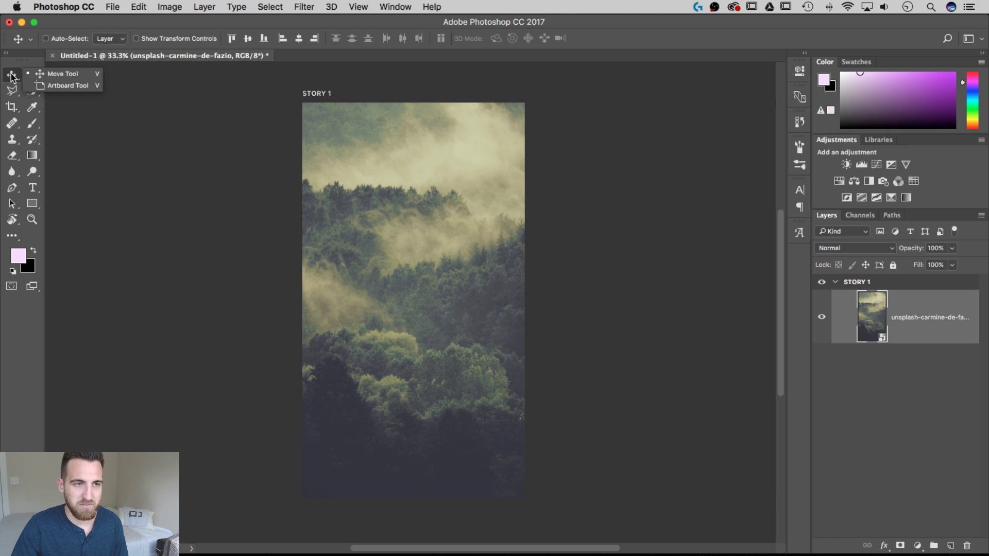
pyautogui.click(67, 85)
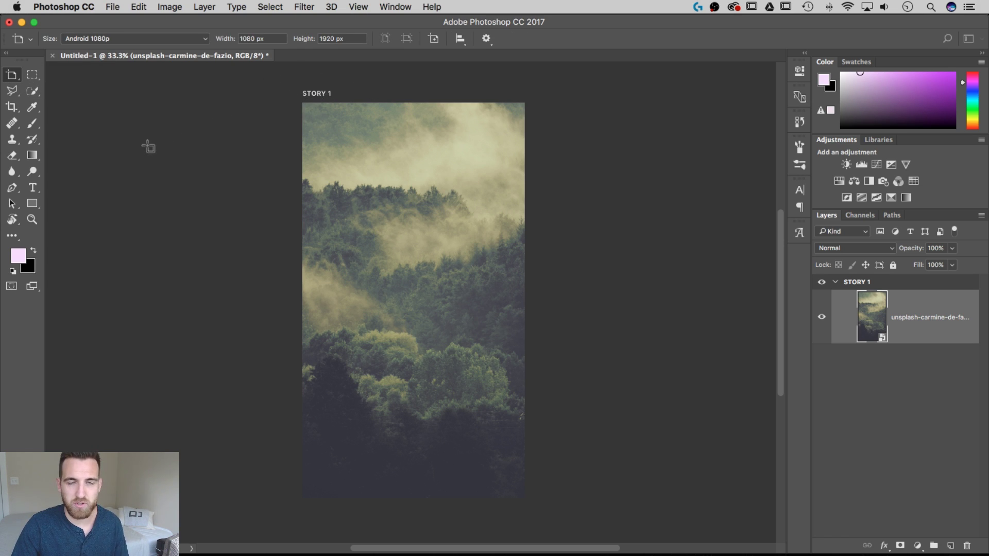
pyautogui.rightClick(15, 77)
pyautogui.click(59, 73)
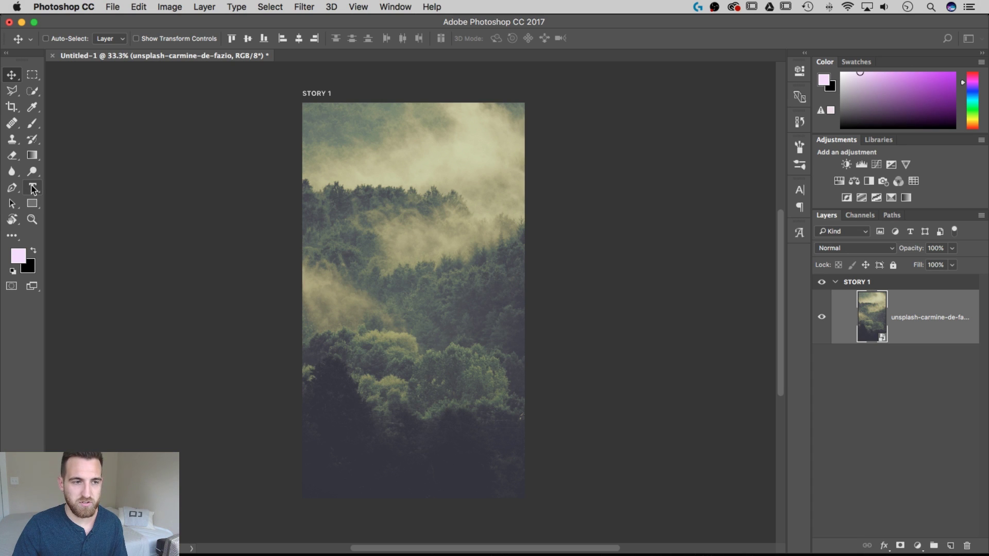
# Step: Add the text NEW TUTORIAL on two lines over the forest photo
pyautogui.click(32, 189)
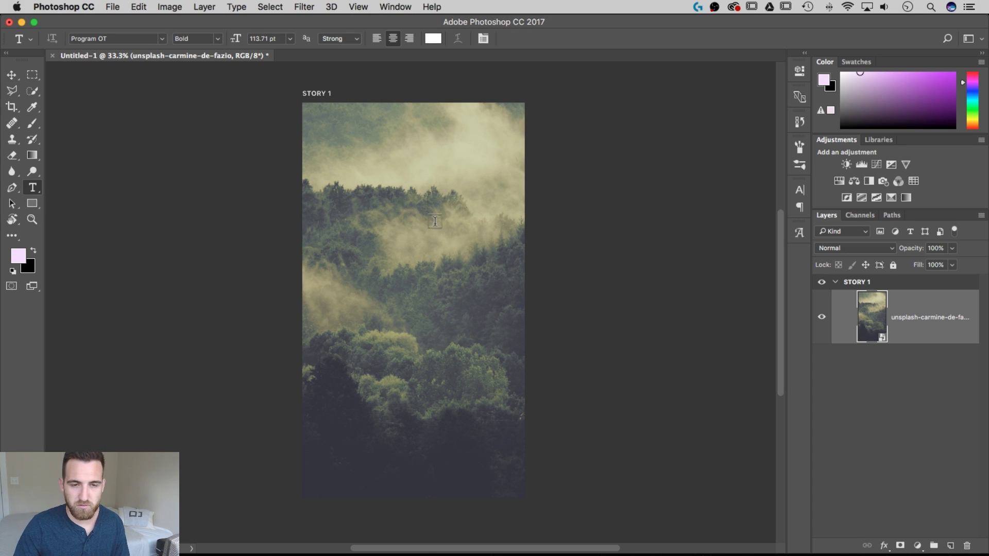
pyautogui.click(387, 263)
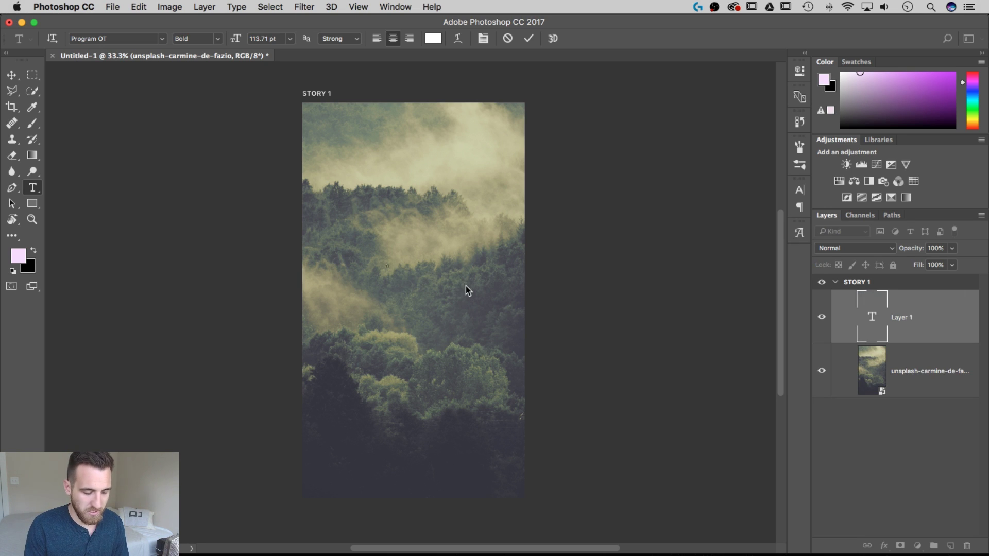
pyautogui.write('NEW')
pyautogui.press('Return')
pyautogui.write('TUTORIAL')
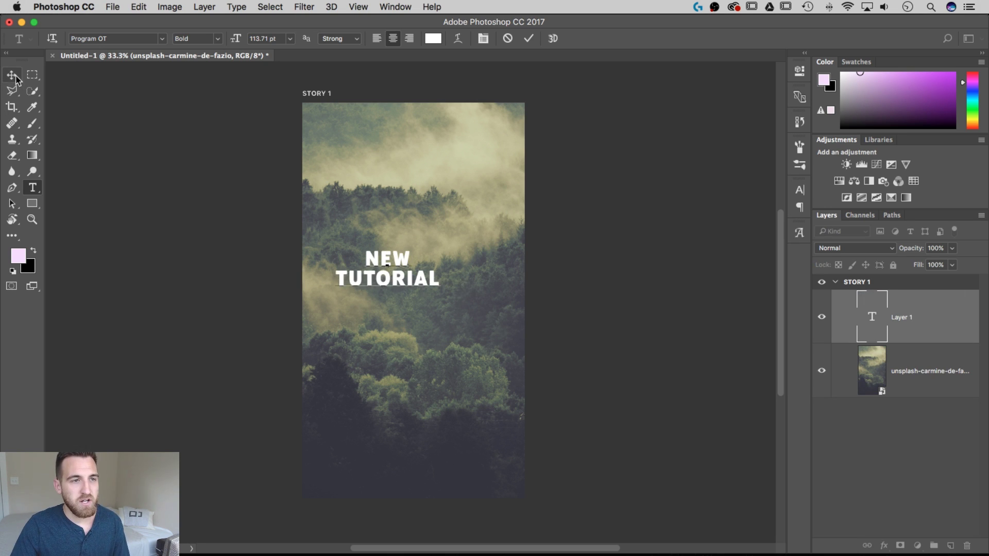
pyautogui.click(11, 75)
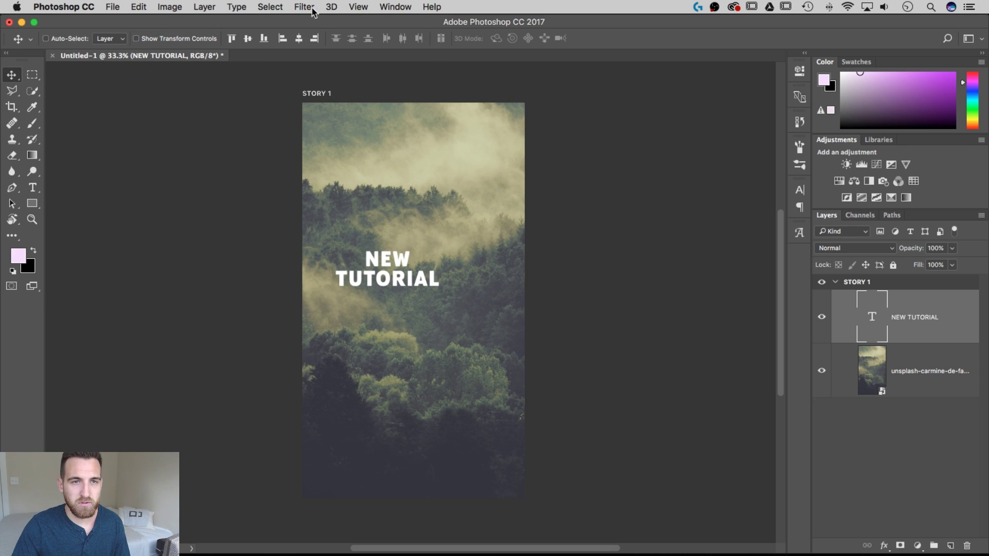
# Step: Centre the NEW TUTORIAL text vertically and horizontally on the artboard
pyautogui.click(271, 7)
pyautogui.click(270, 21)
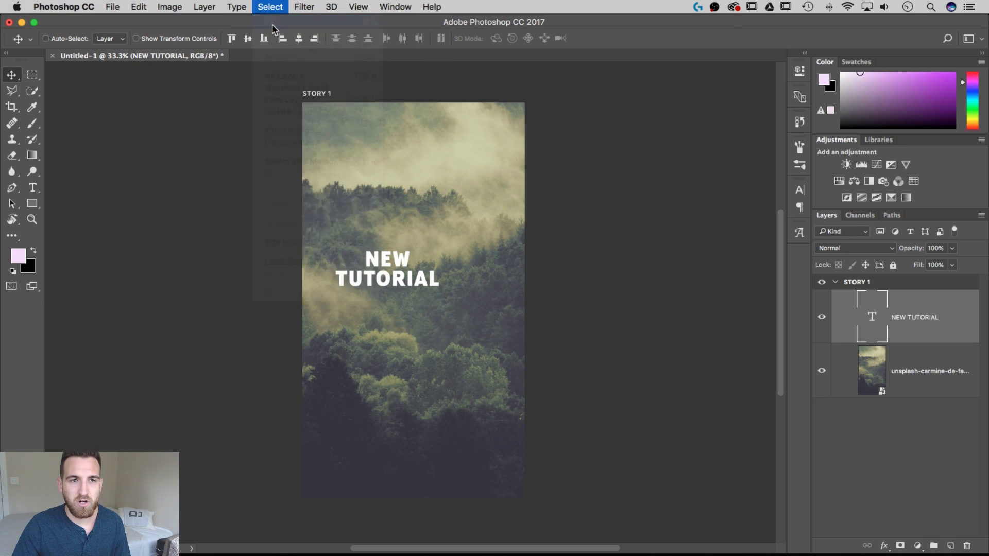
pyautogui.click(248, 40)
pyautogui.click(298, 39)
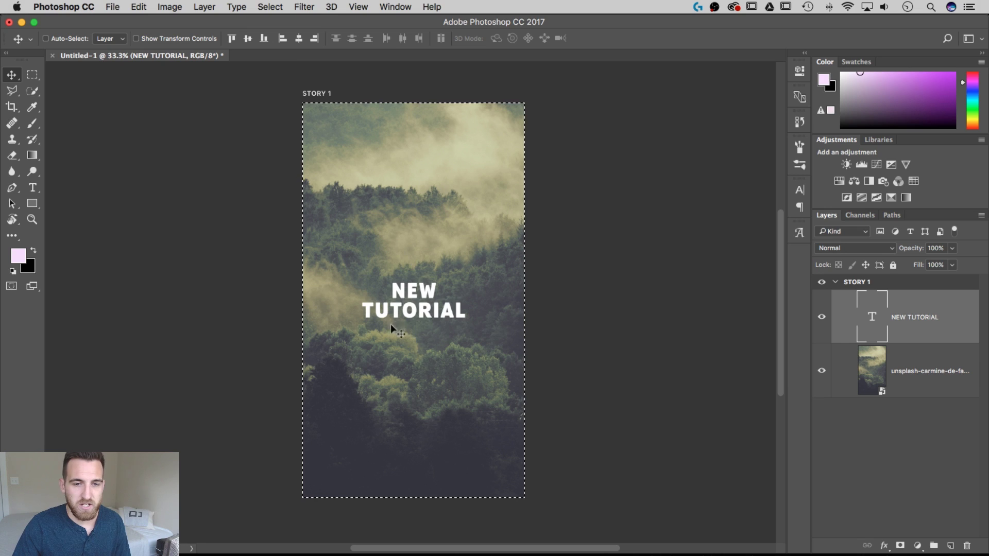
pyautogui.click(271, 7)
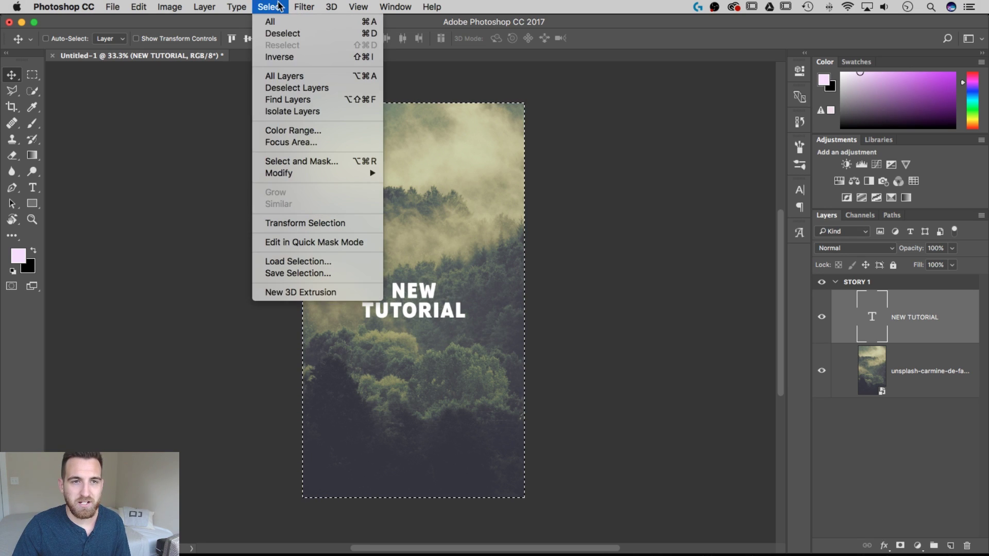
pyautogui.click(279, 31)
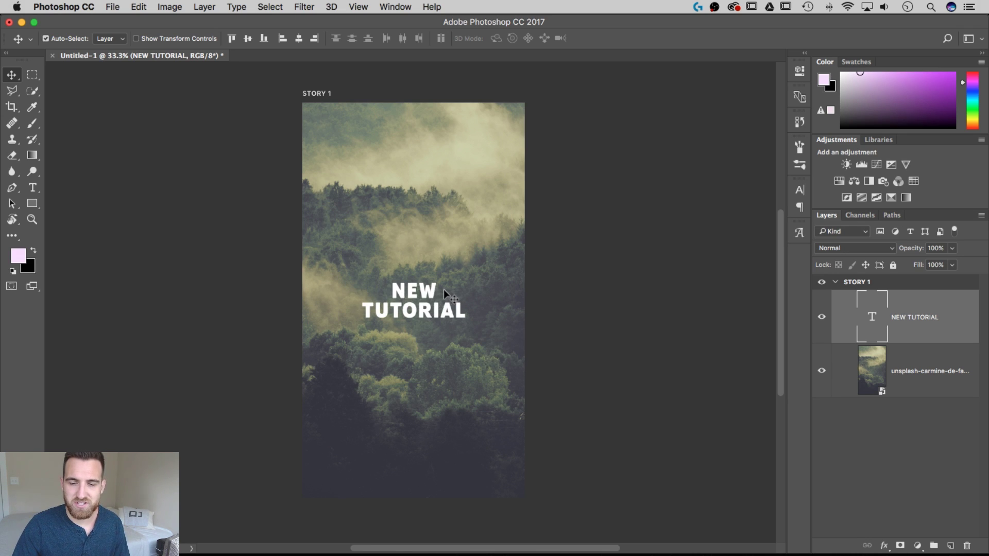
# Step: Scale the NEW TUTORIAL text up to about 130%
pyautogui.press('super+t')
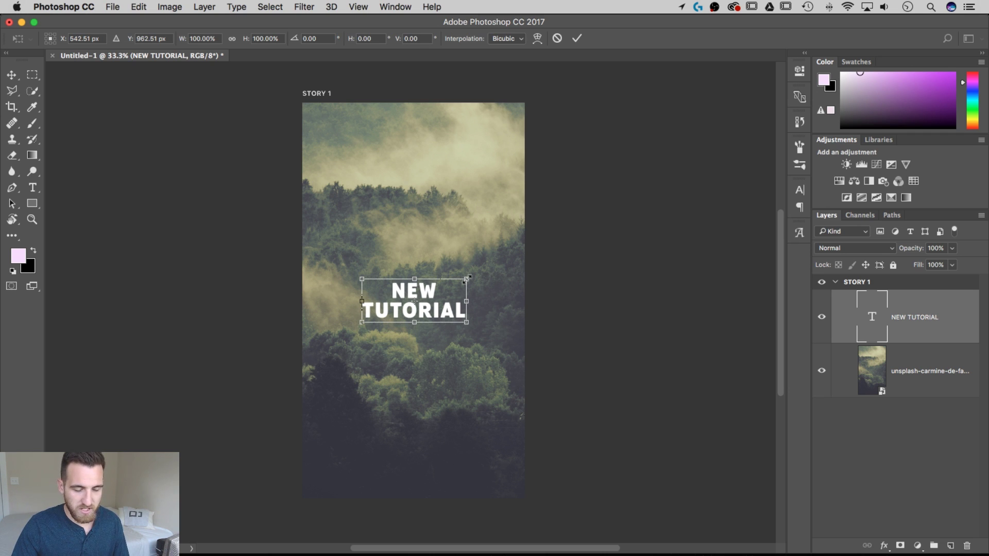
pyautogui.moveTo(466, 279); pyautogui.dragTo(480, 268)
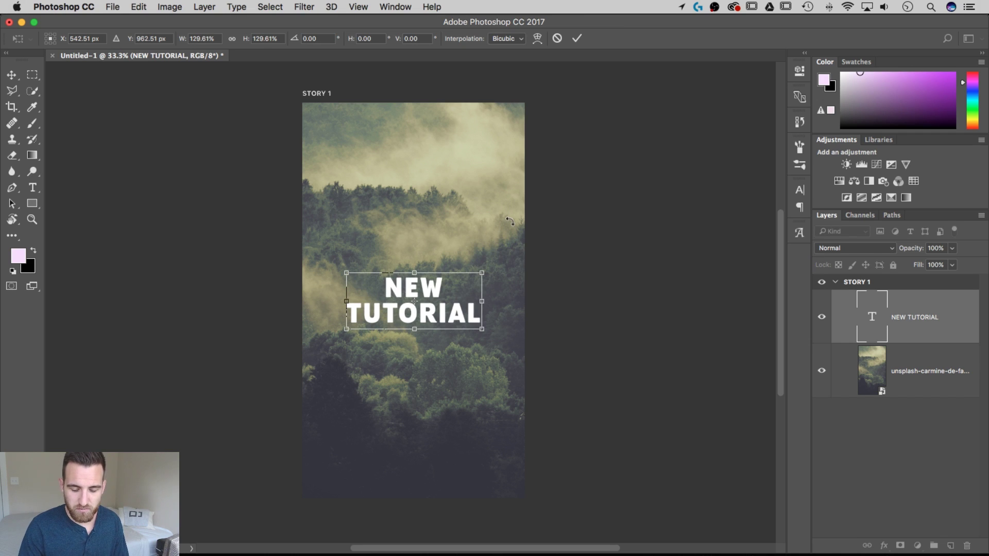
pyautogui.press('Return')
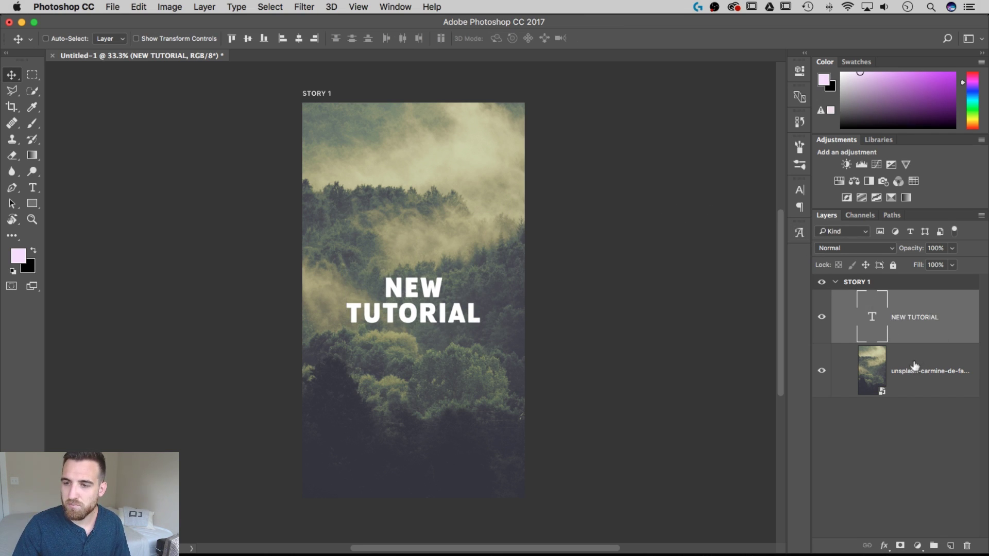
# Step: Duplicate the STORY 1 artboard twice to its right with the Artboard tool
pyautogui.click(836, 283)
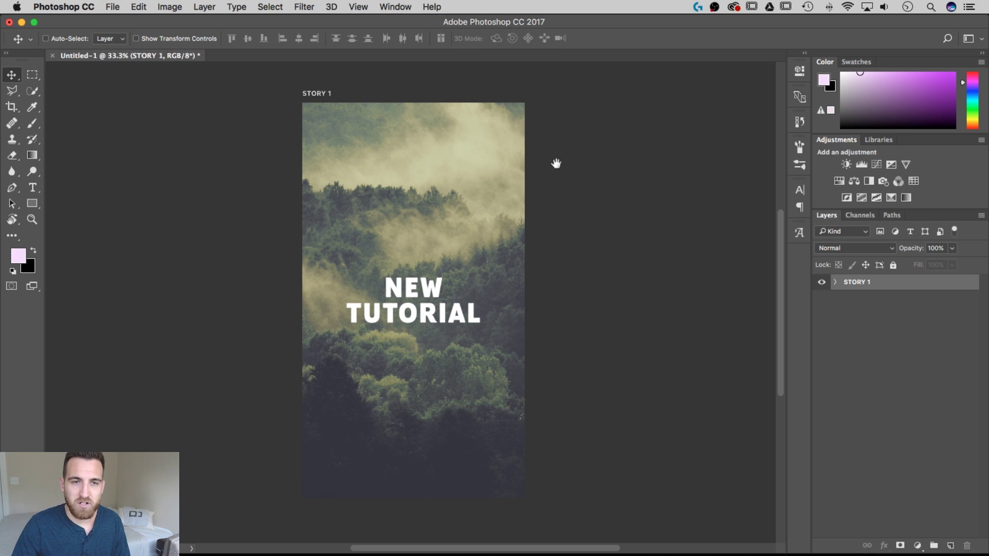
pyautogui.moveTo(556, 163); pyautogui.dragTo(380, 162)
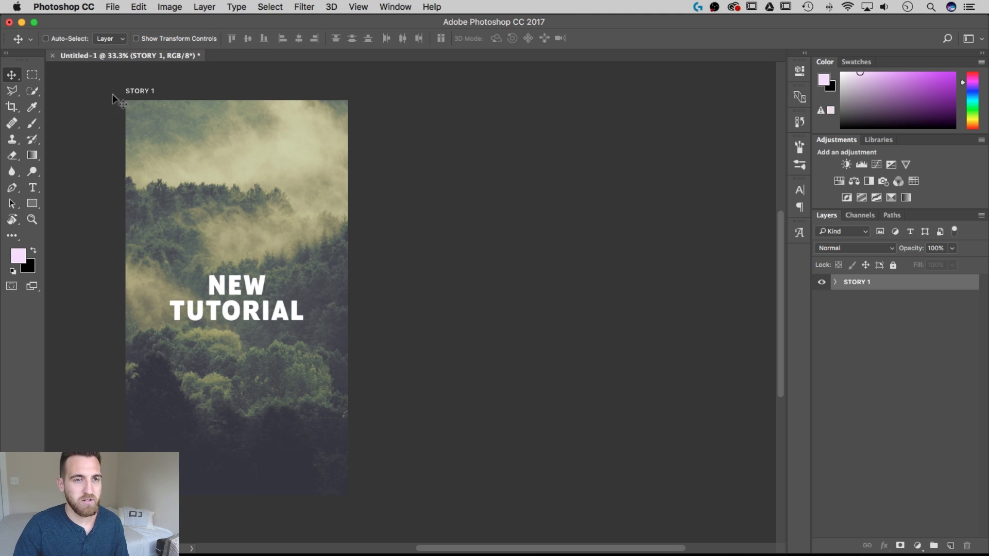
pyautogui.click(11, 76)
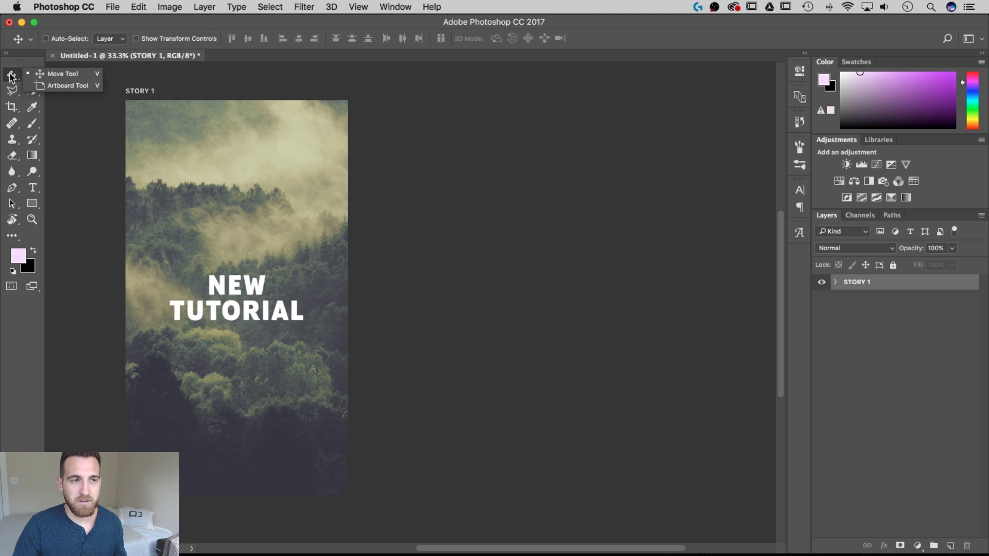
pyautogui.click(67, 86)
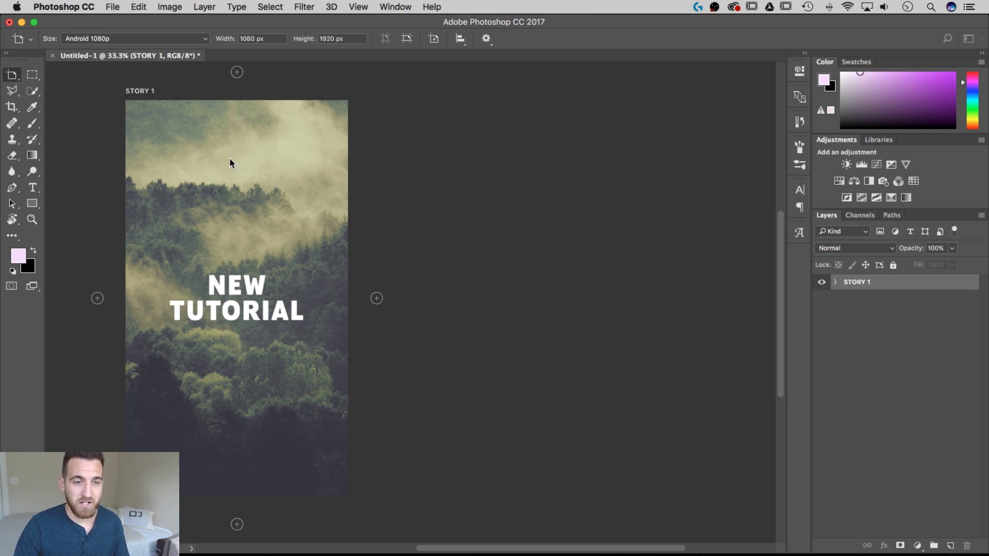
pyautogui.moveTo(195, 158); pyautogui.dragTo(446, 150)
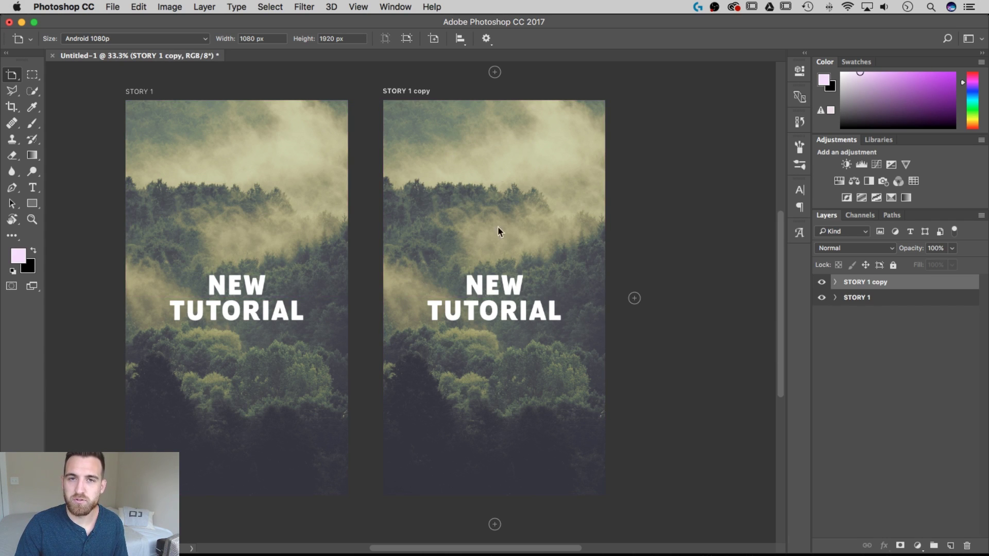
pyautogui.moveTo(540, 207); pyautogui.dragTo(406, 206)
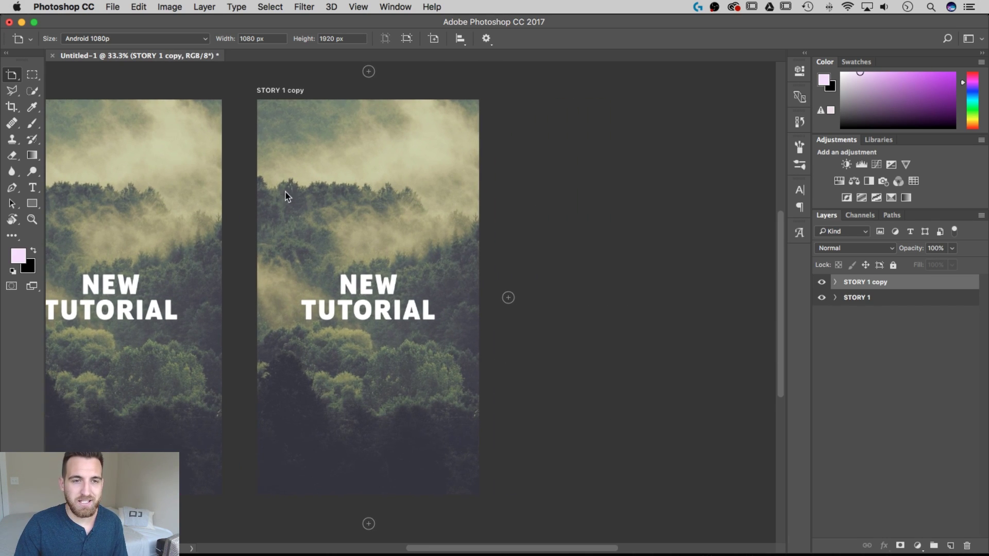
pyautogui.moveTo(285, 184); pyautogui.dragTo(544, 179)
pyautogui.hscroll(-2, 529, 260)
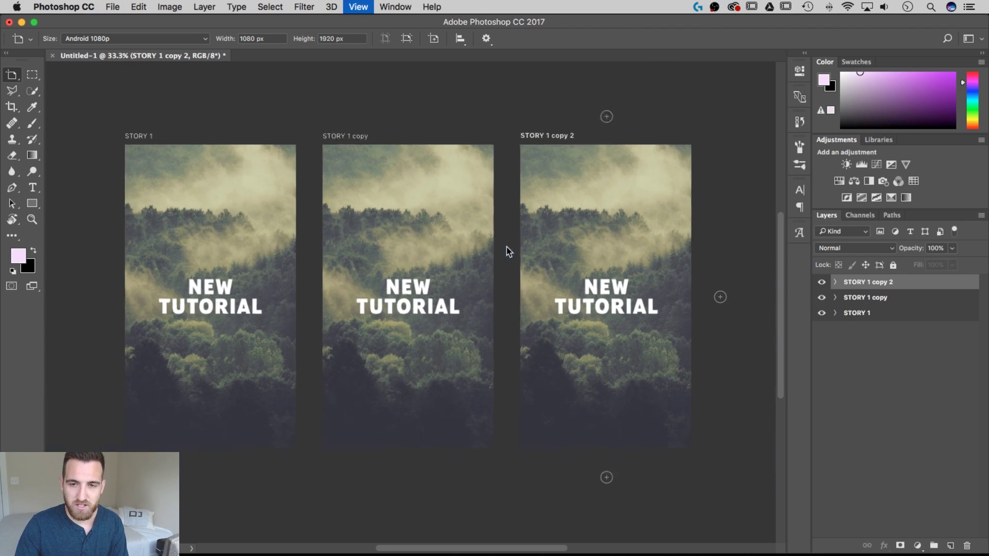
pyautogui.press('super+minus')
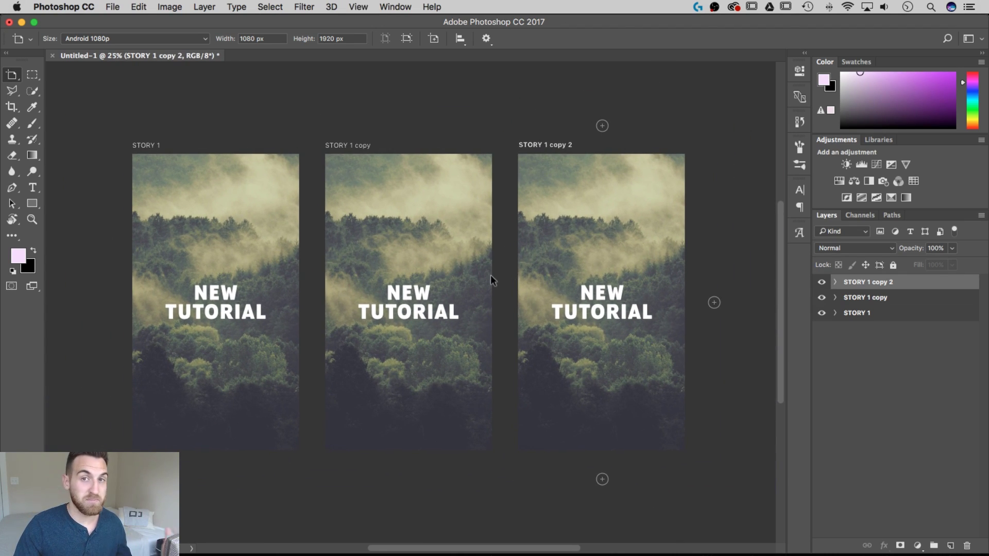
# Step: Move STORY 1 to the top and rename the copies STORY 2 and STORY 3
pyautogui.moveTo(855, 314); pyautogui.dragTo(884, 297)
pyautogui.doubleClick(863, 303)
pyautogui.write('2')
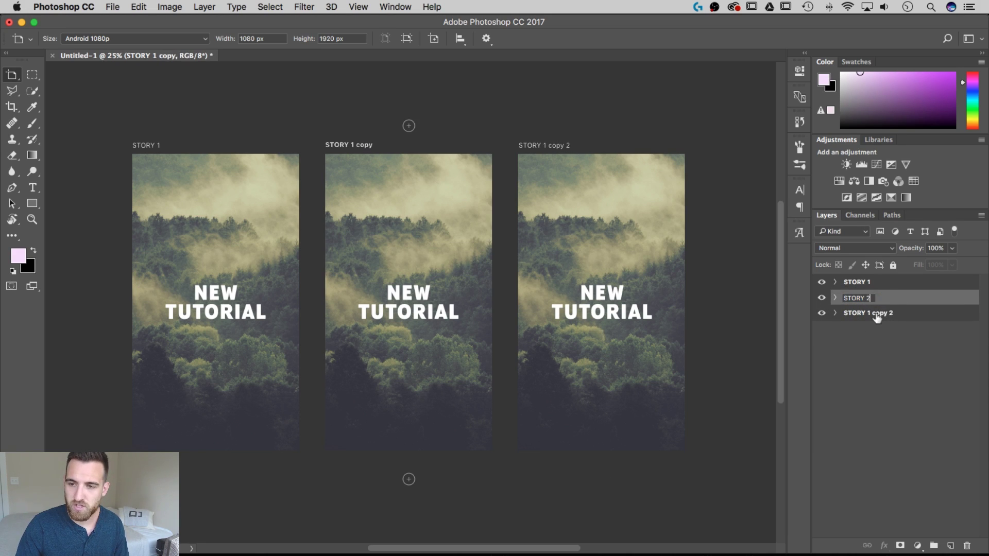
pyautogui.doubleClick(876, 313)
pyautogui.moveTo(865, 313); pyautogui.dragTo(902, 312)
pyautogui.write('3')
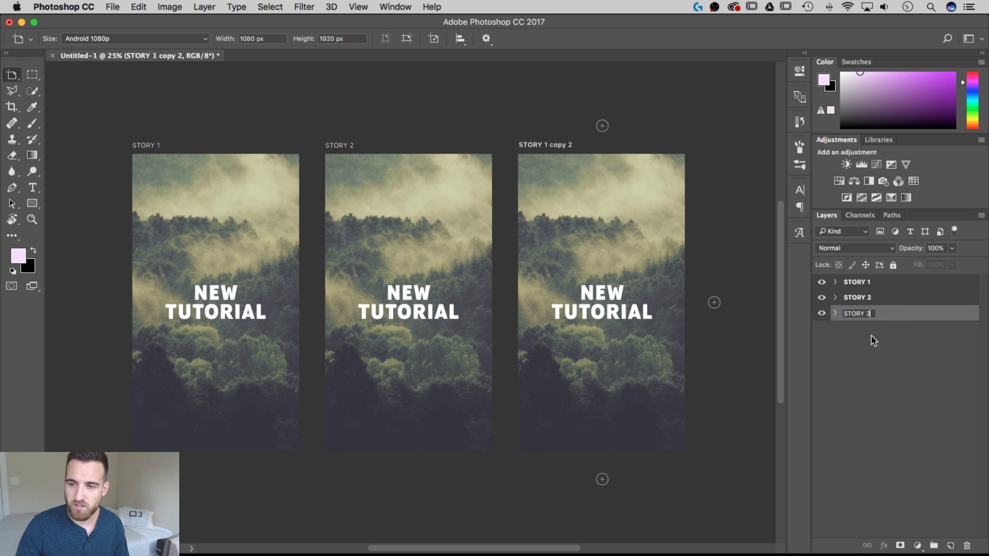
pyautogui.press('Return')
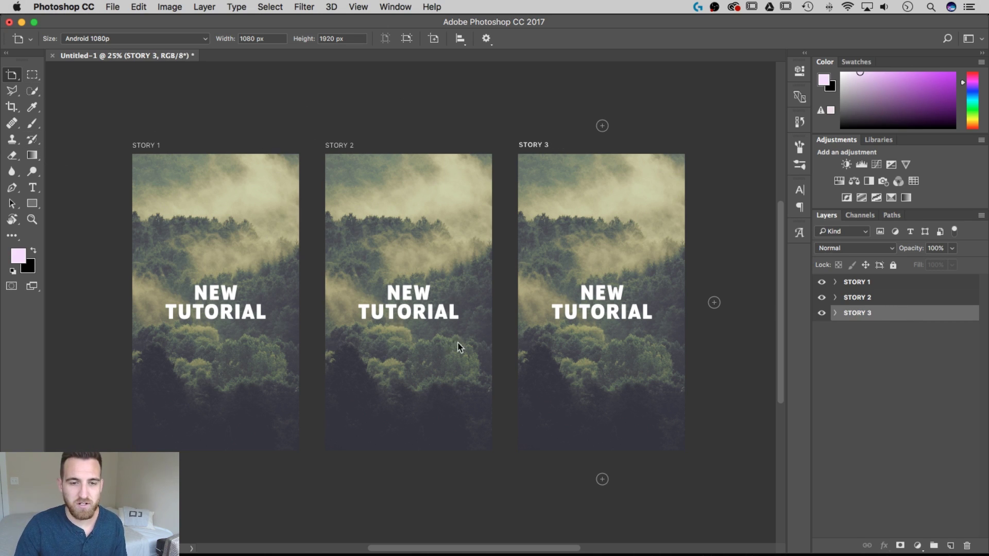
# Step: Retype Story 2's text as HOW TO CREATE INSTAGRAM STORIES IN PHOTOSHOP
pyautogui.press('t')
pyautogui.click(415, 290)
pyautogui.press('super+a')
pyautogui.write('HOW TO CREATE INSTAGRAM STORIES IN PHOTOSHOP')
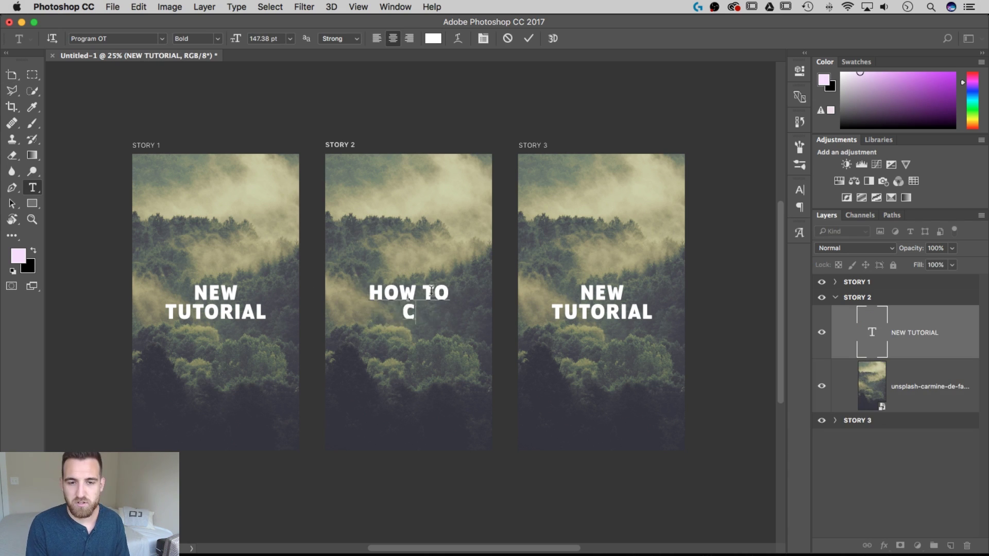
# Step: Centre the new title vertically on the Story 2 artboard
pyautogui.click(13, 75)
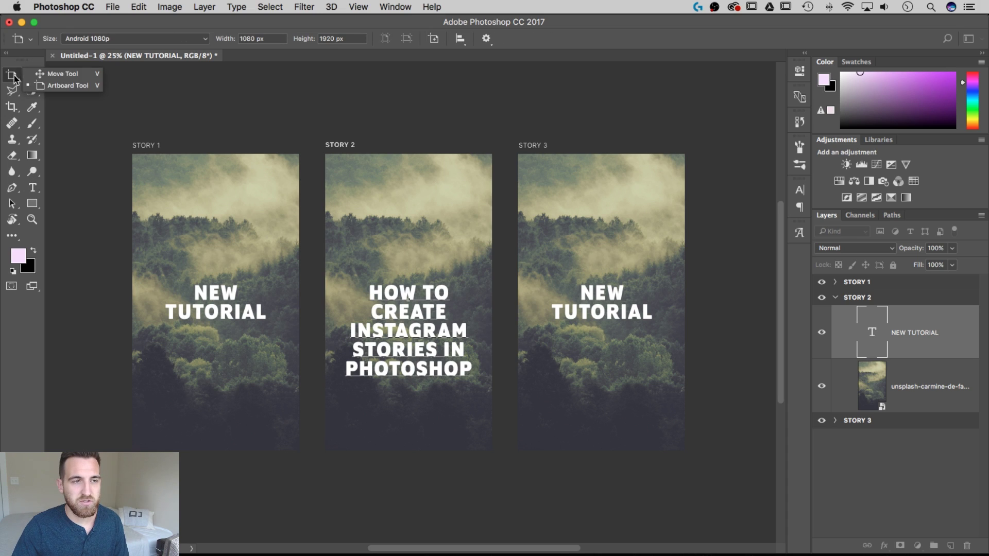
pyautogui.click(51, 75)
pyautogui.press('super+a')
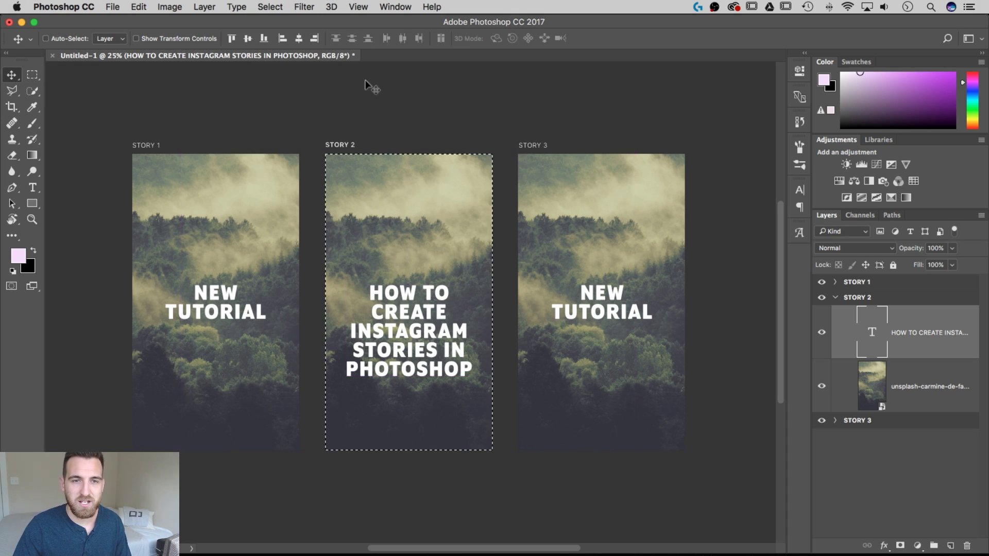
pyautogui.click(247, 38)
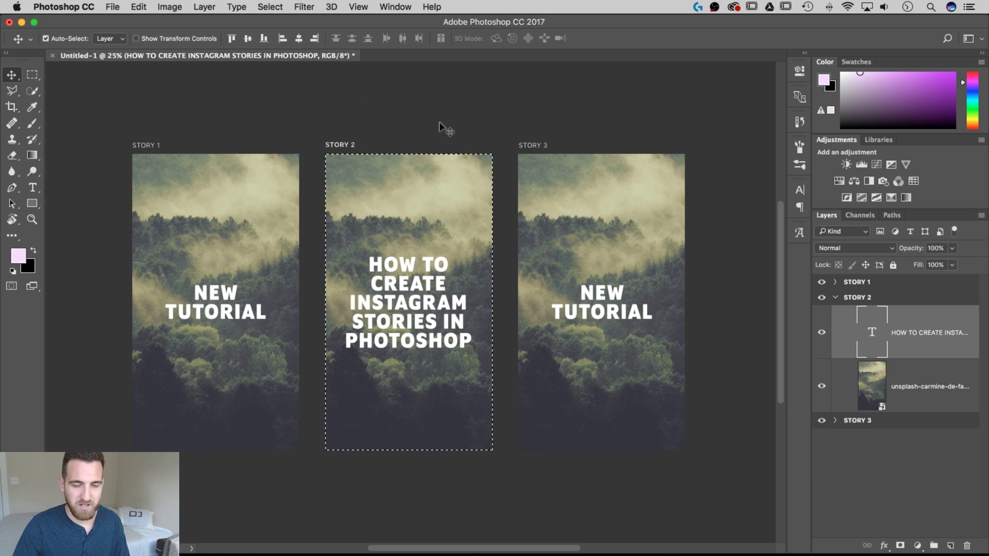
pyautogui.press('super+d')
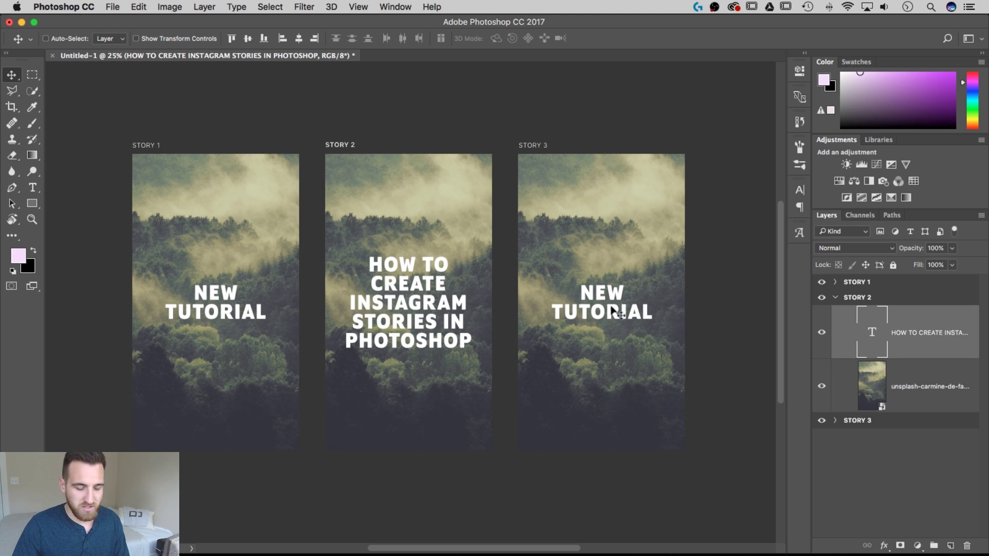
# Step: Retype Story 3's text as LINK IN PROFILE, with PROFILE on a second line
pyautogui.press('t')
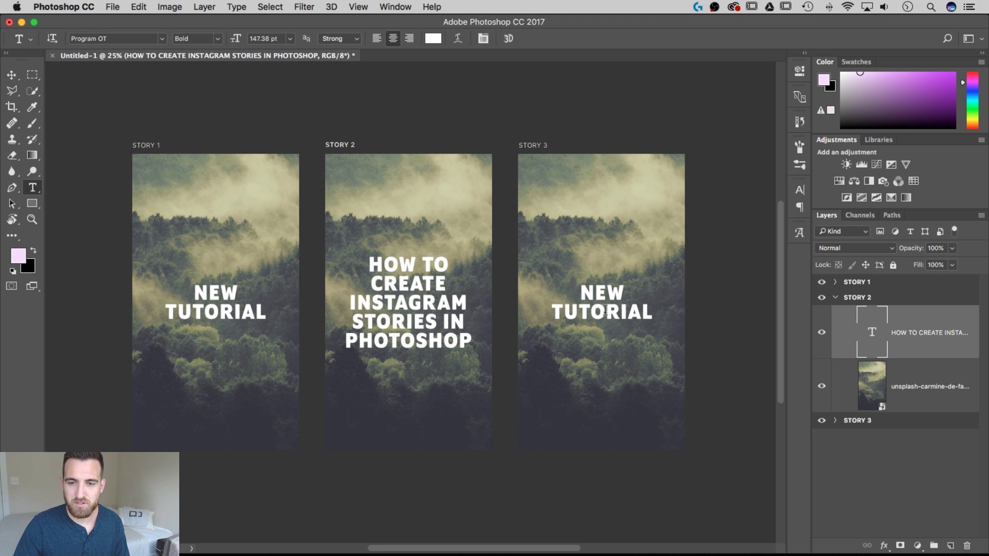
pyautogui.click(606, 308)
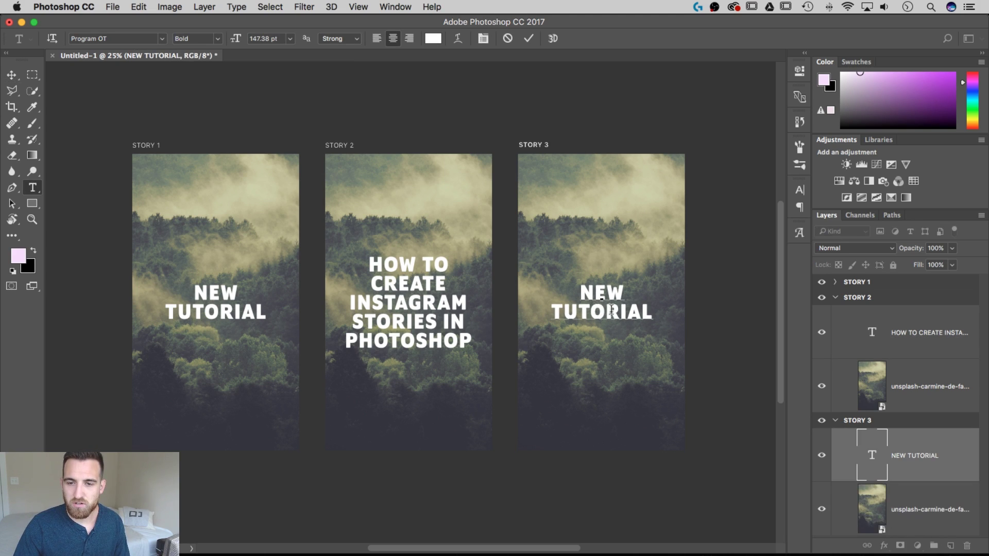
pyautogui.press('super+a')
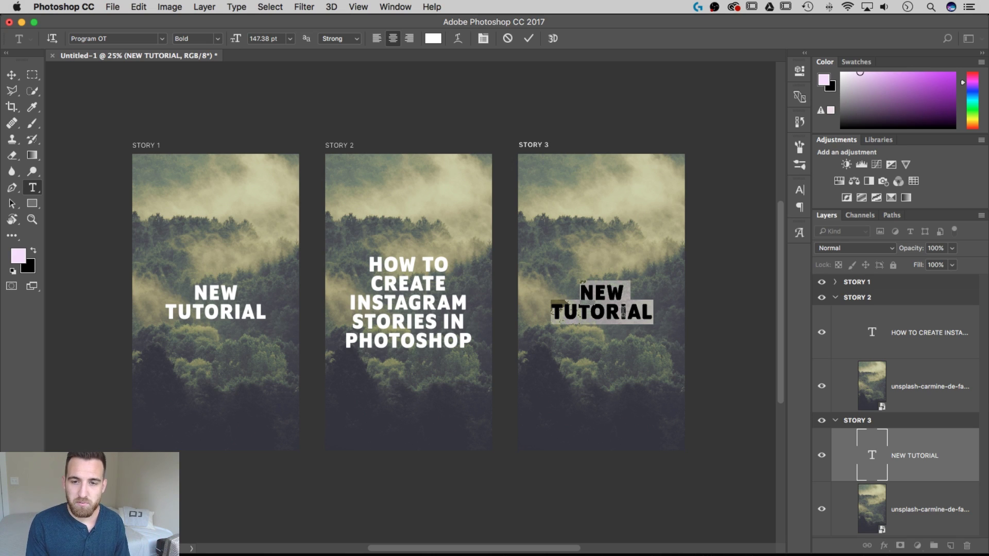
pyautogui.write('LINK IN PROFILE')
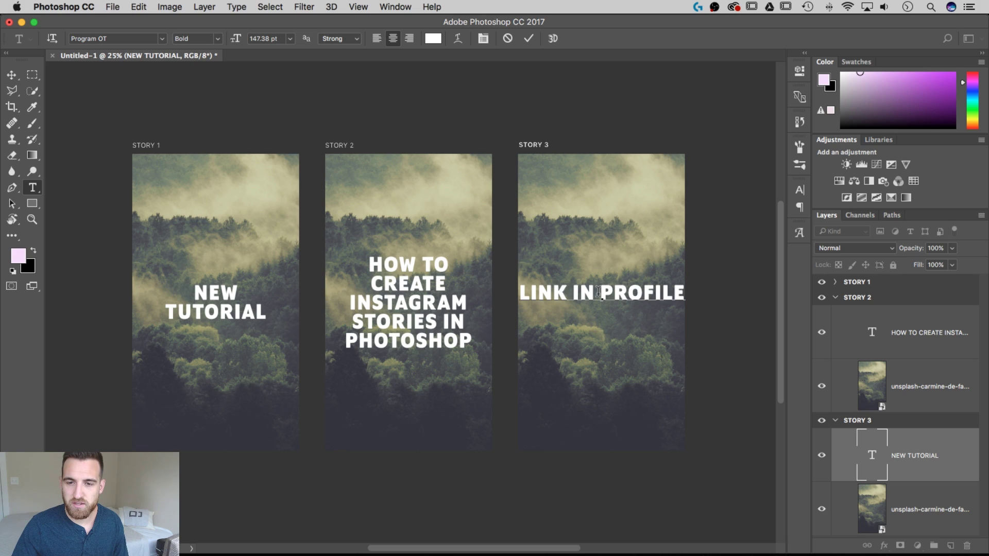
pyautogui.click(597, 292)
pyautogui.press('BackSpace')
pyautogui.press('Return')
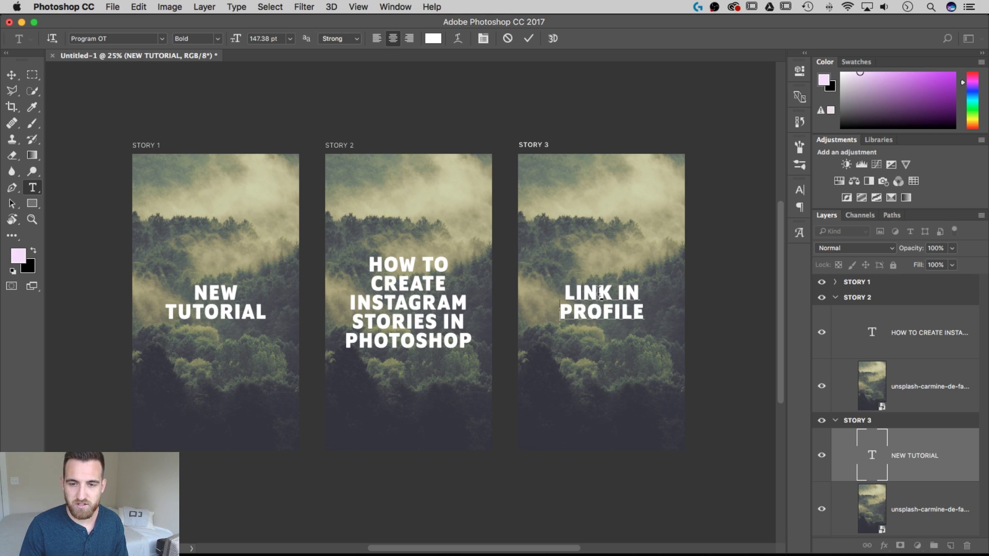
# Step: Set the Rectangle tool to no fill and a white 10 pt stroke
pyautogui.click(32, 204)
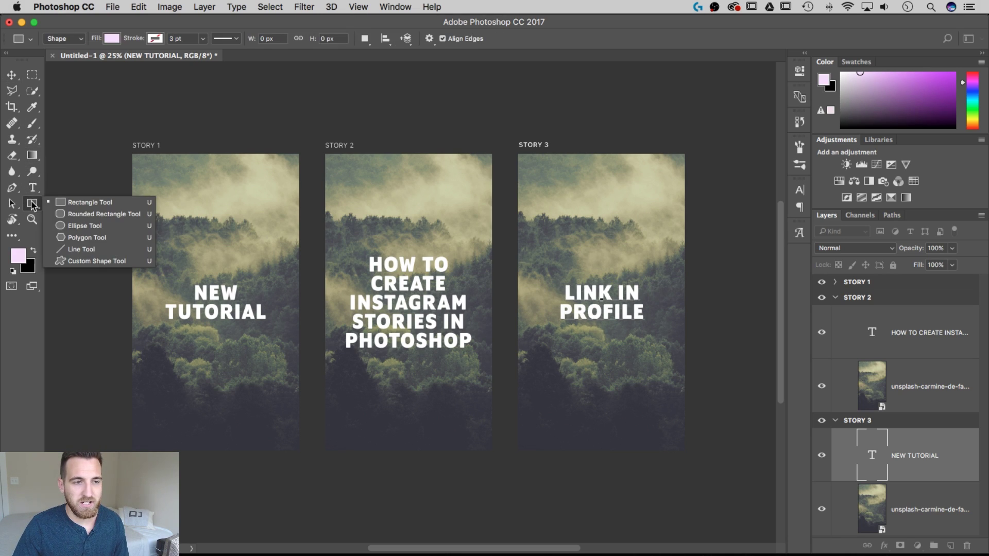
pyautogui.click(87, 202)
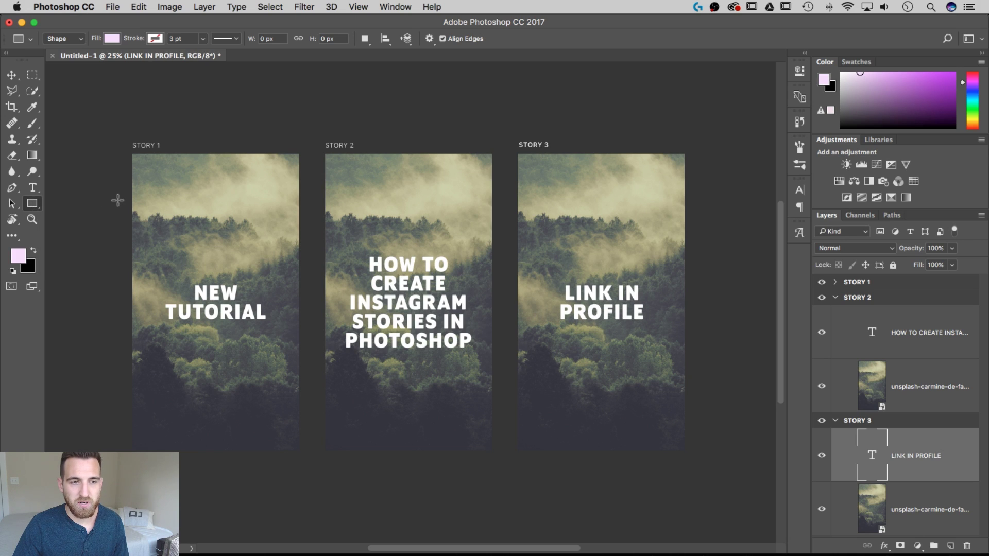
pyautogui.click(112, 39)
pyautogui.click(59, 62)
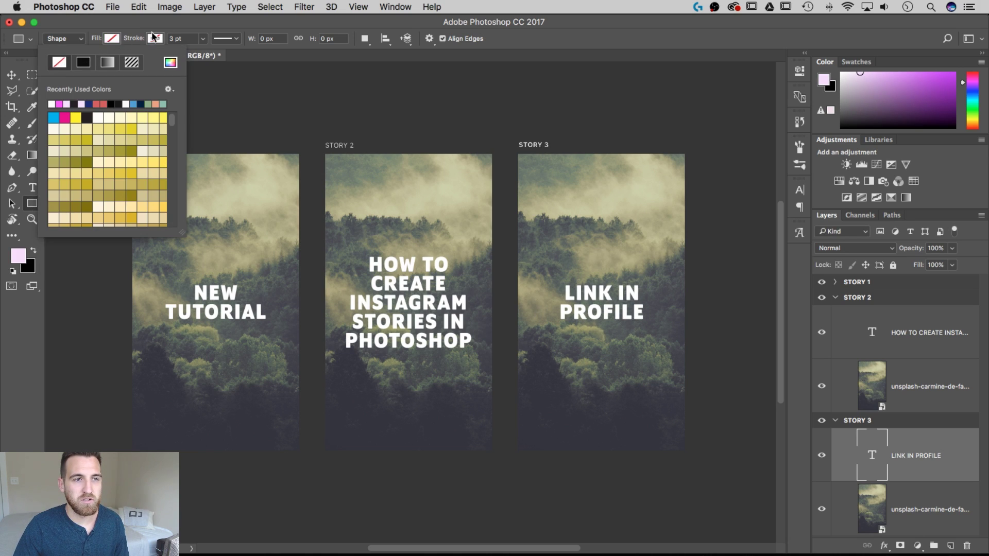
pyautogui.click(154, 39)
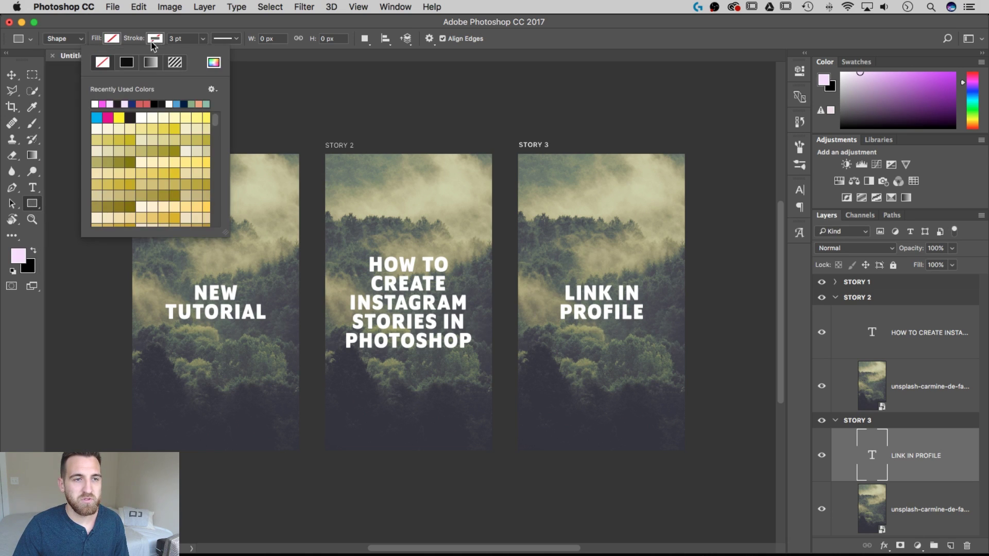
pyautogui.click(141, 118)
pyautogui.click(190, 40)
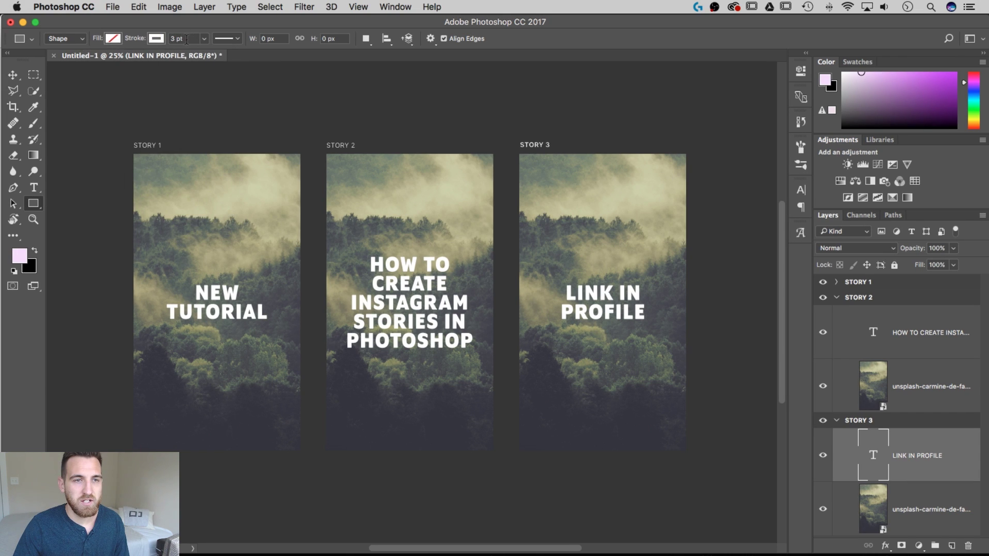
pyautogui.click(178, 39)
pyautogui.write('10')
pyautogui.press('Return')
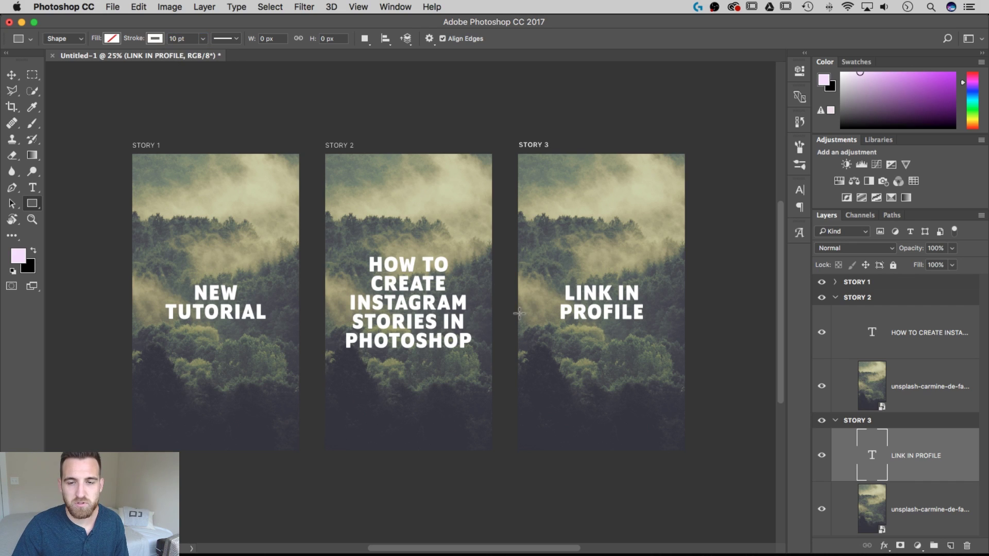
# Step: Draw a rectangle around LINK IN PROFILE and thicken its stroke to 20 pt
pyautogui.moveTo(539, 264); pyautogui.dragTo(661, 340)
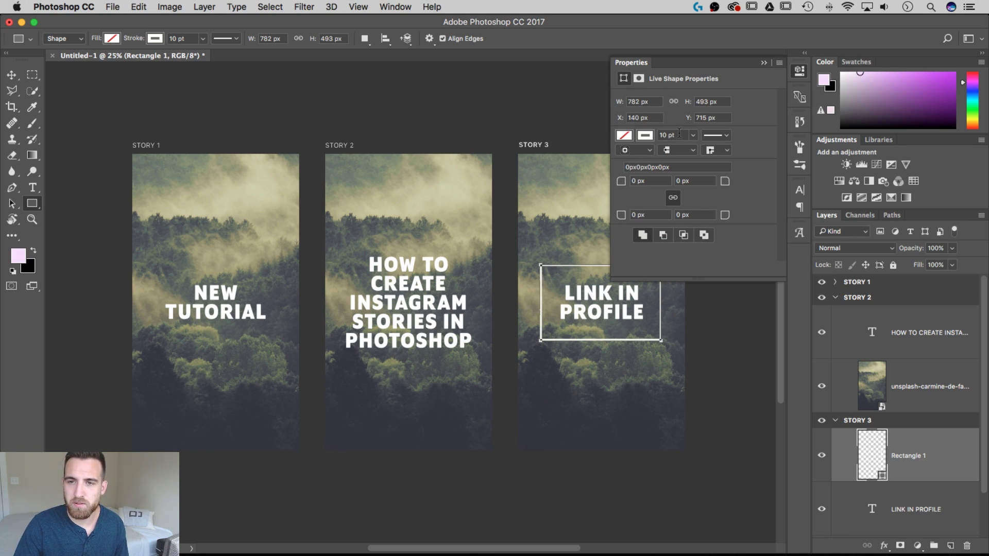
pyautogui.click(659, 135)
pyautogui.write('20')
pyautogui.press('Return')
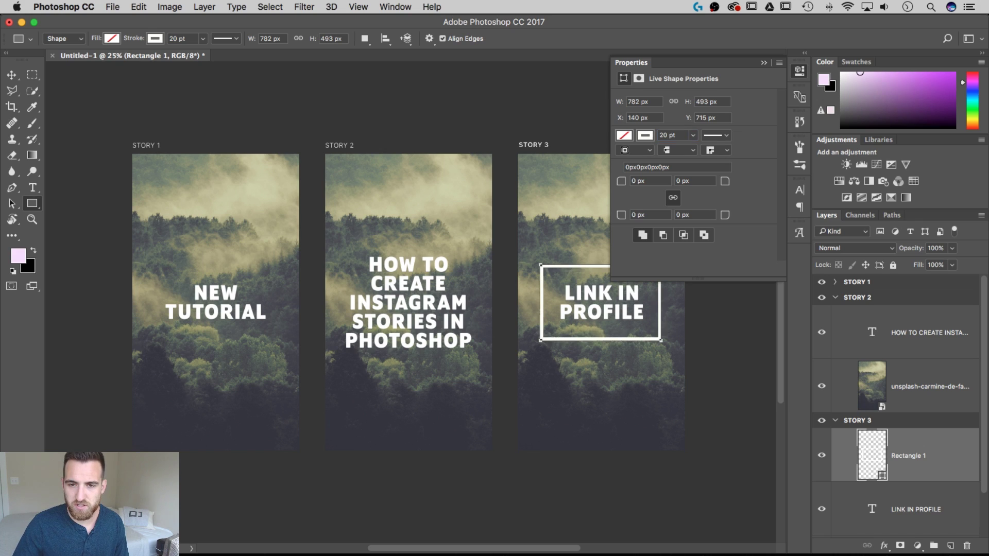
pyautogui.click(763, 62)
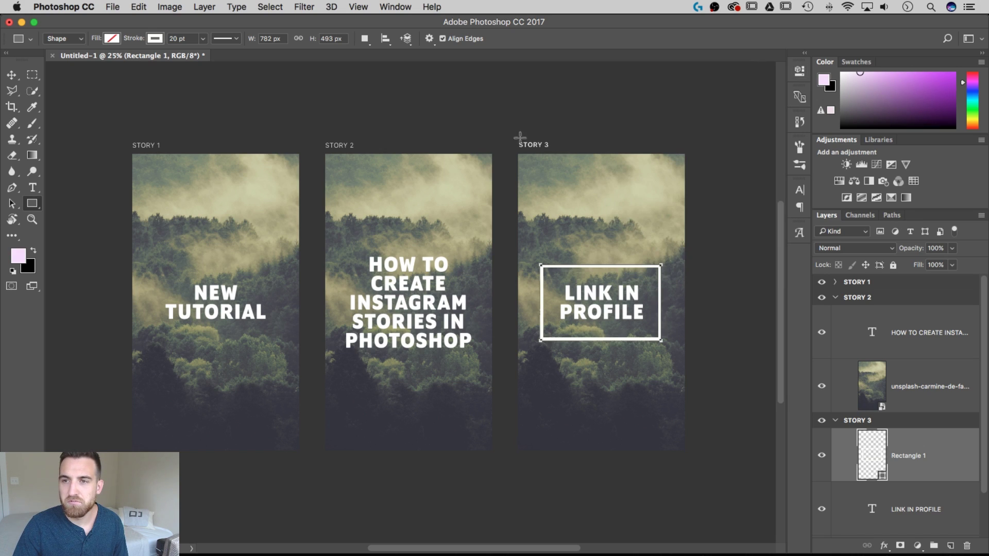
# Step: Centre the rectangle frame horizontally on the Story 3 artboard
pyautogui.click(18, 77)
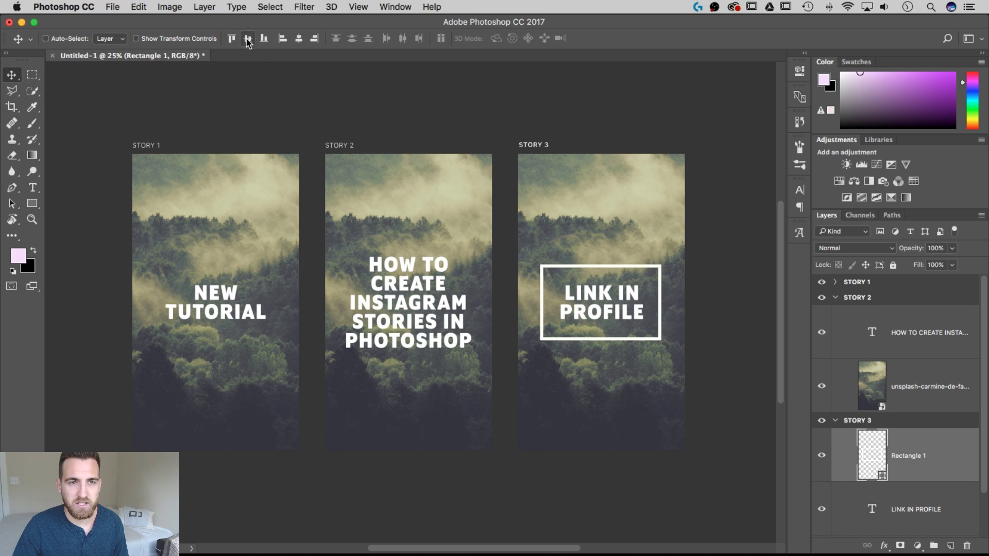
pyautogui.press('super+a')
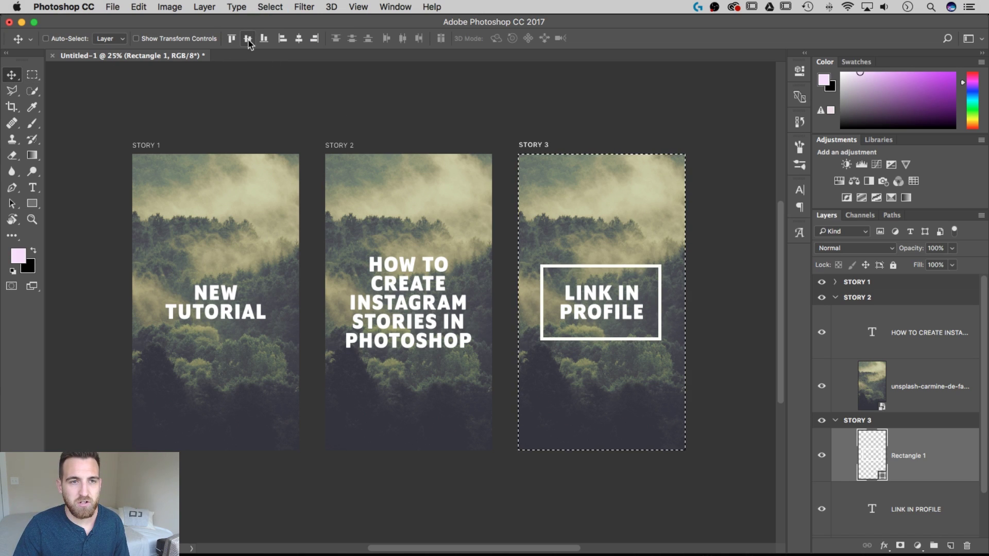
pyautogui.click(299, 38)
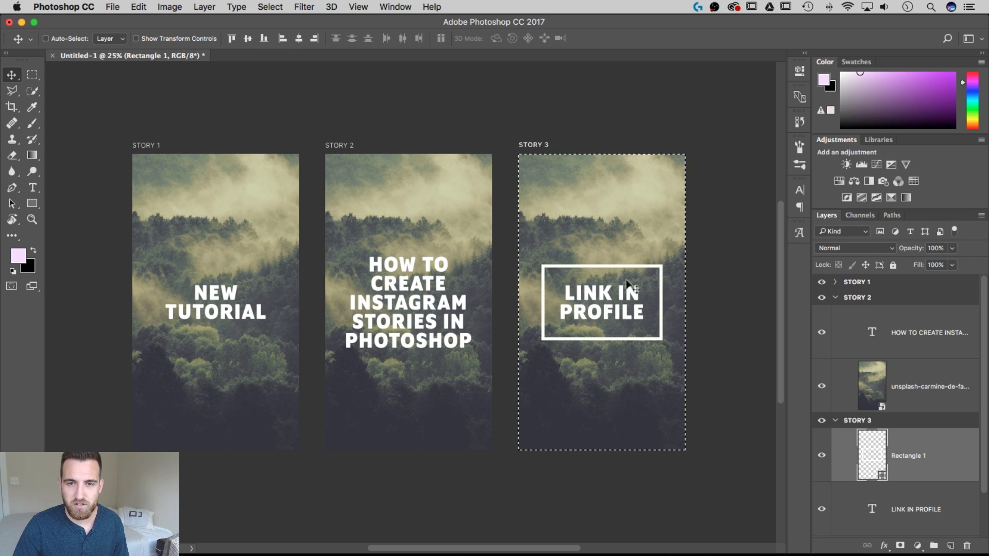
pyautogui.press('super+d')
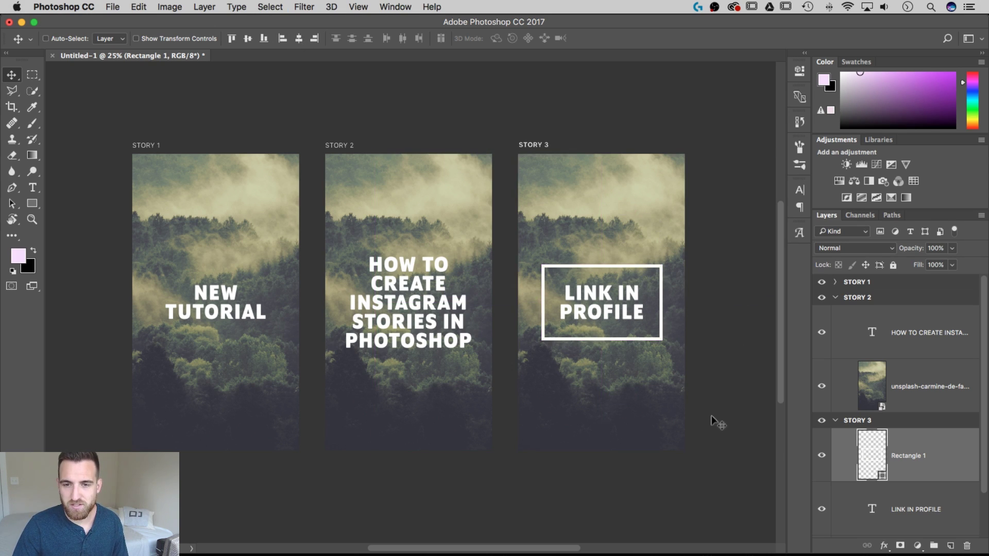
# Step: Scale the frame down to about 91% so it hugs the text
pyautogui.moveTo(651, 397); pyautogui.dragTo(660, 392)
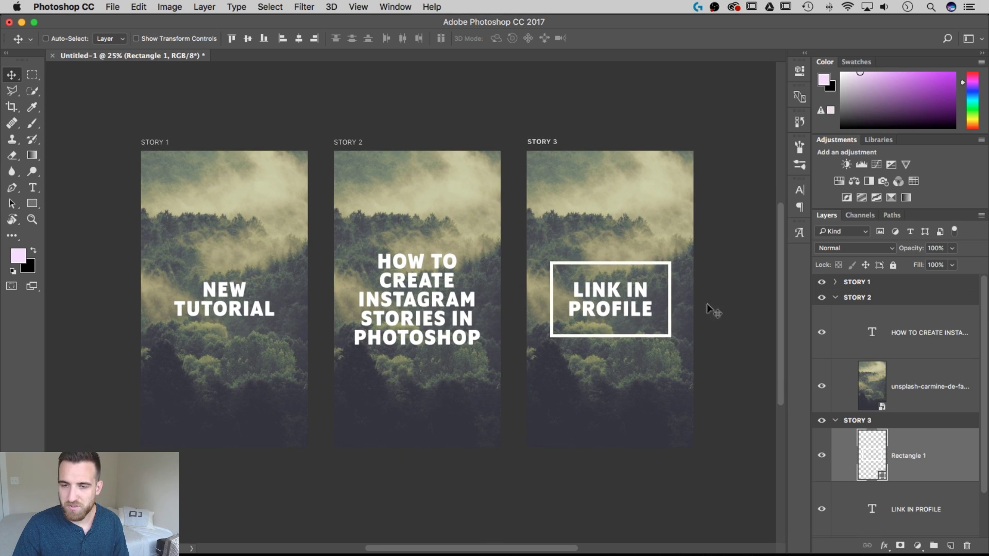
pyautogui.press('super+t')
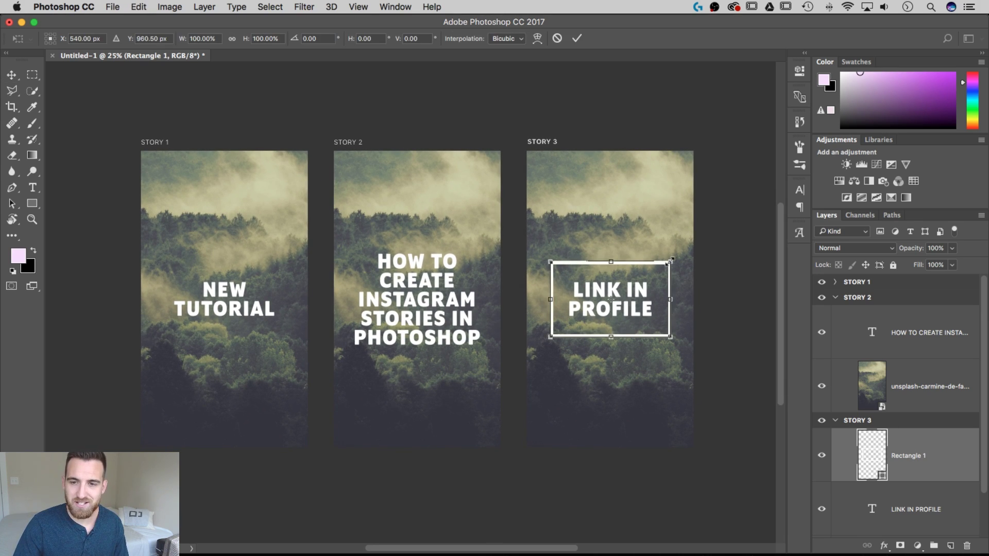
pyautogui.moveTo(669, 261); pyautogui.dragTo(671, 261)
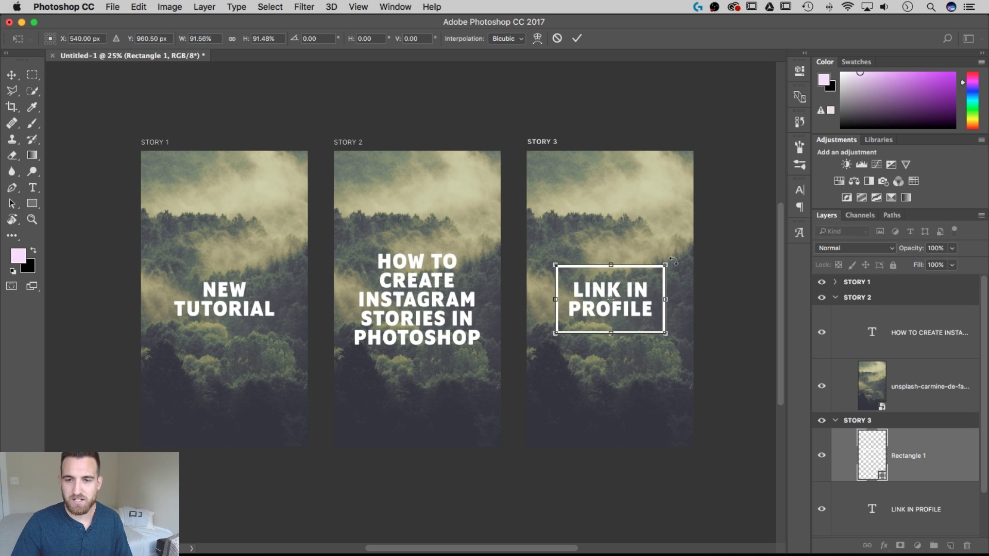
pyautogui.press('Return')
pyautogui.scroll(-1, 471, 416)
pyautogui.hscroll(1, 471, 416)
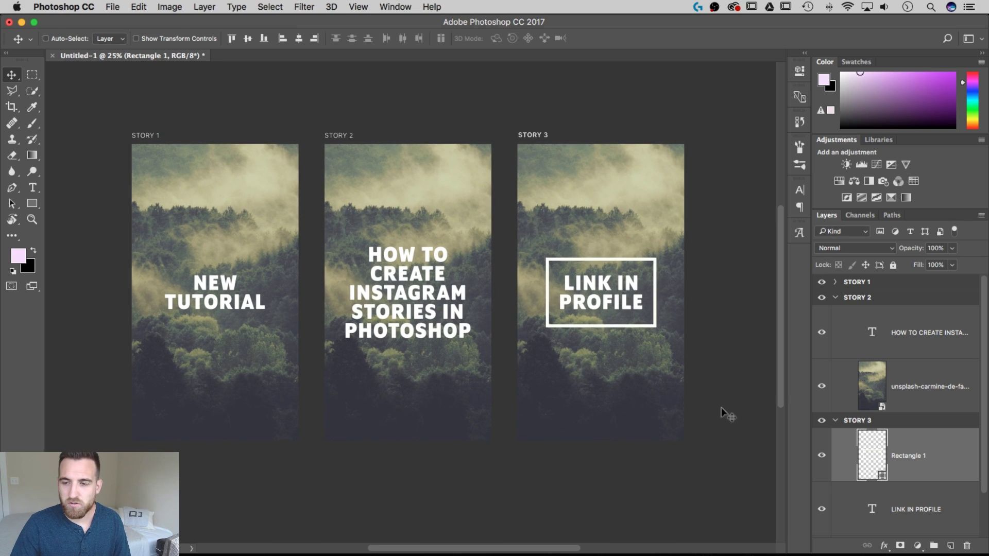
# Step: Collapse the artboard groups and select STORY 1, STORY 2 and STORY 3
pyautogui.click(834, 299)
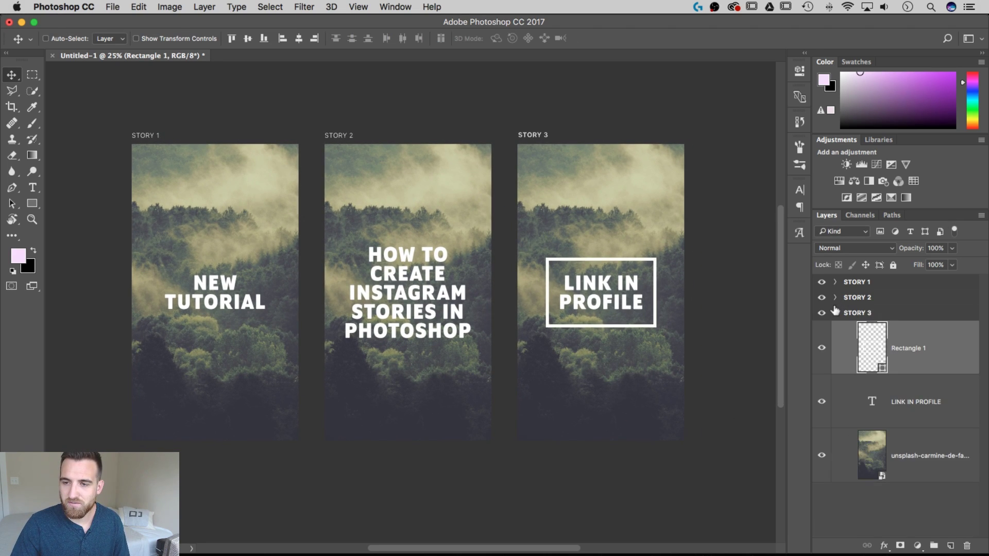
pyautogui.click(835, 313)
pyautogui.click(835, 282)
pyautogui.click(834, 282)
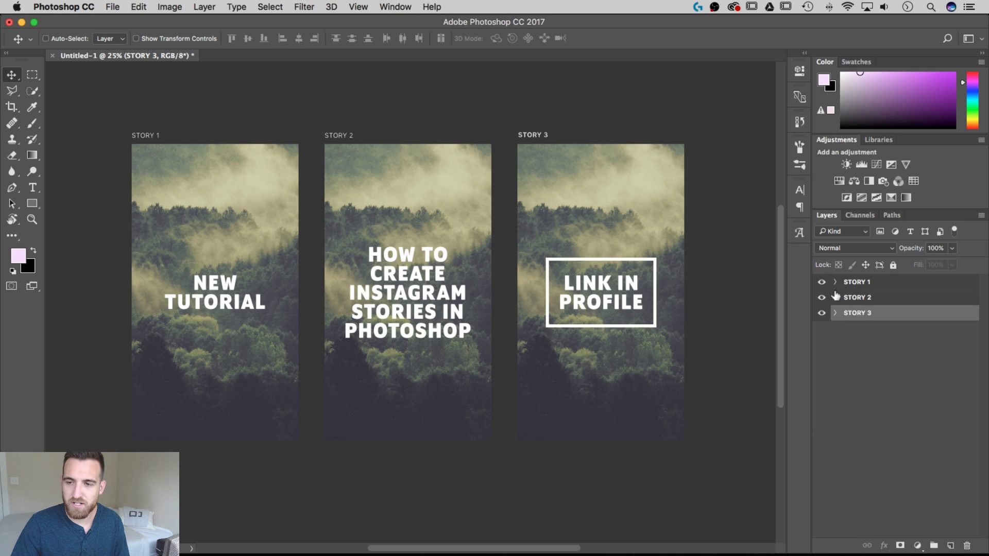
pyautogui.click(872, 283)
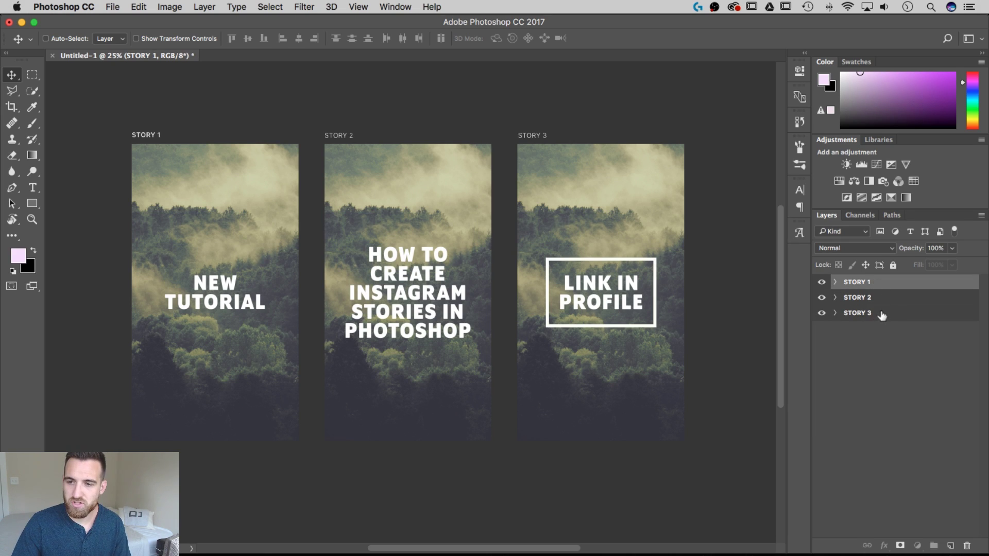
pyautogui.keyDown('shift'); pyautogui.click(881, 316); pyautogui.keyUp('shift')
# Step: Set up Export As for the three artboards, checking each preview, with JPG format
pyautogui.rightClick(884, 285)
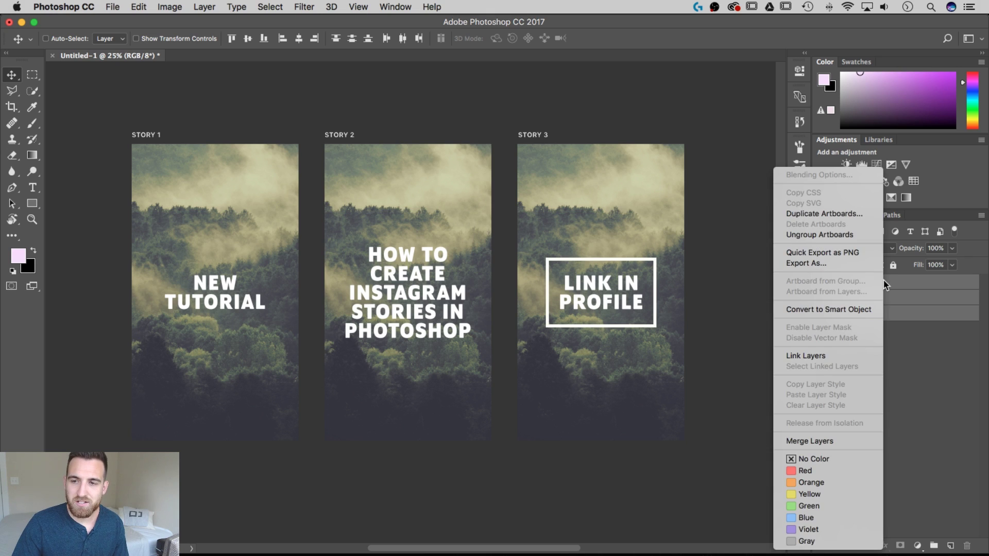
pyautogui.click(833, 262)
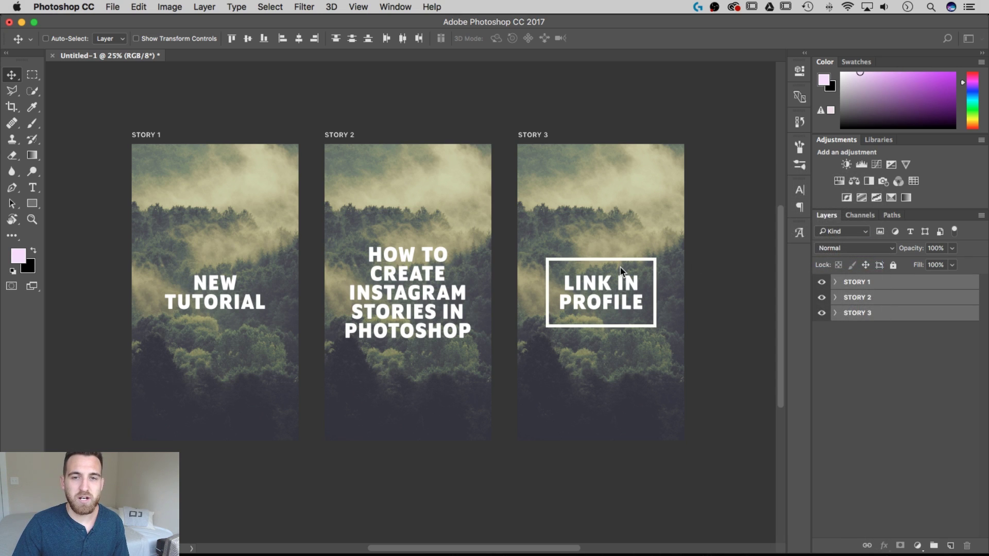
pyautogui.moveTo(623, 28); pyautogui.dragTo(452, 46)
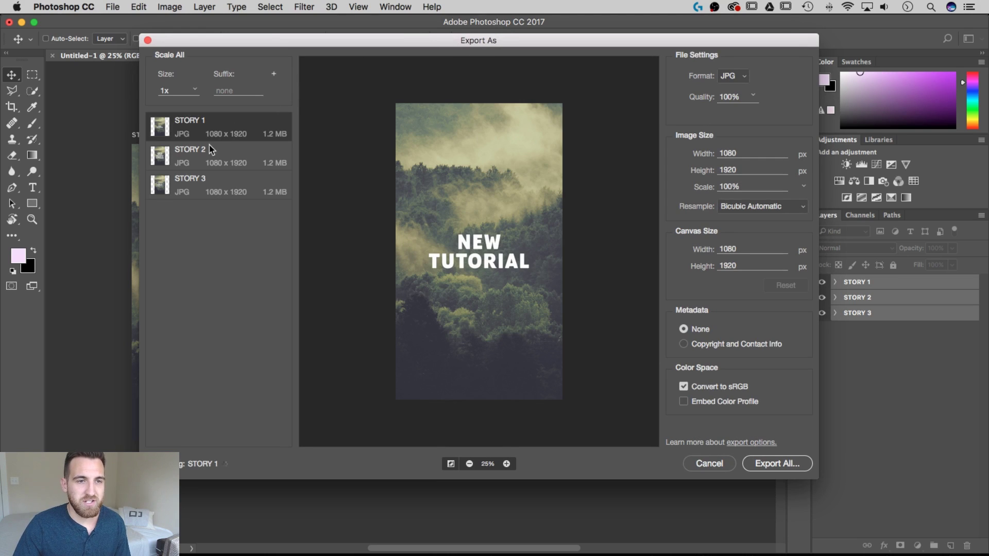
pyautogui.click(212, 150)
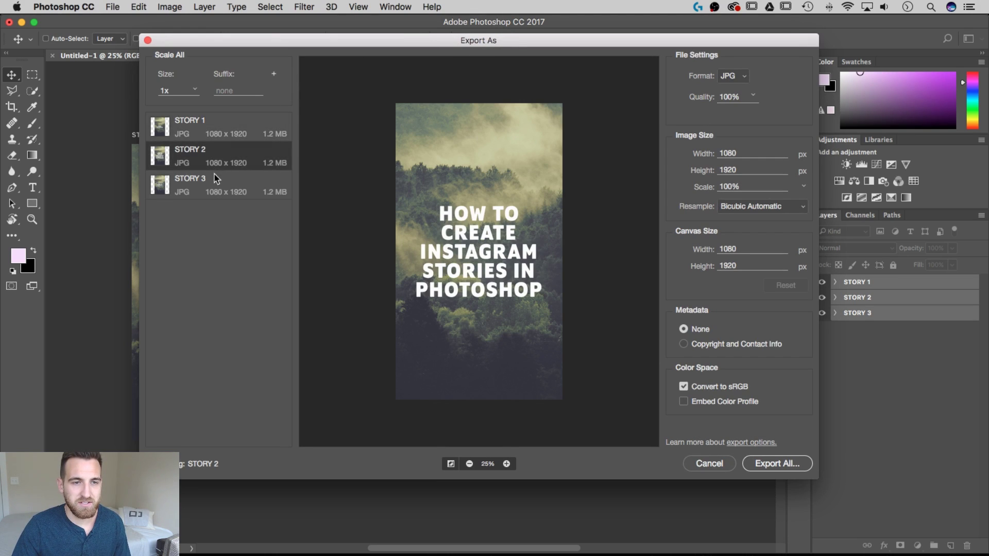
pyautogui.click(214, 181)
pyautogui.click(221, 146)
pyautogui.click(228, 131)
pyautogui.click(743, 77)
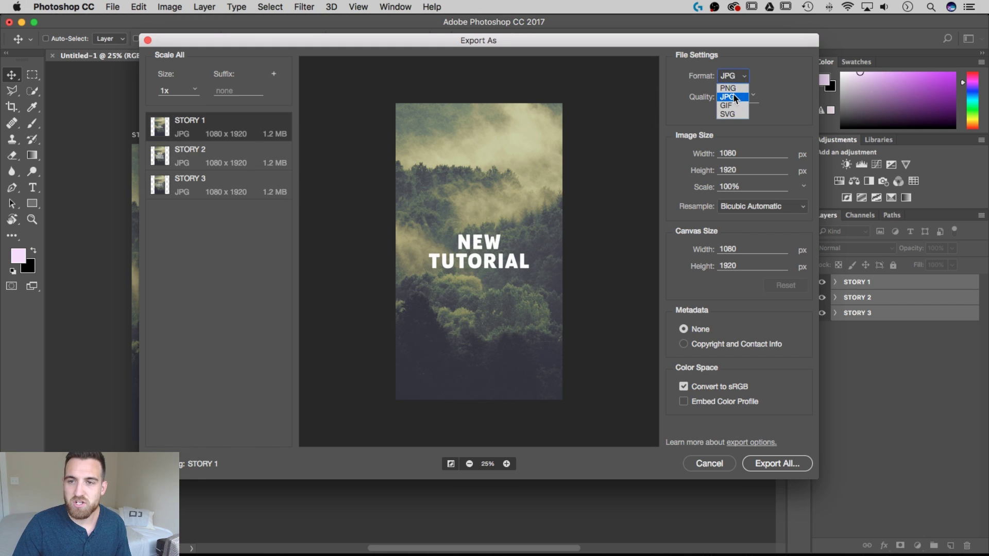
pyautogui.click(765, 95)
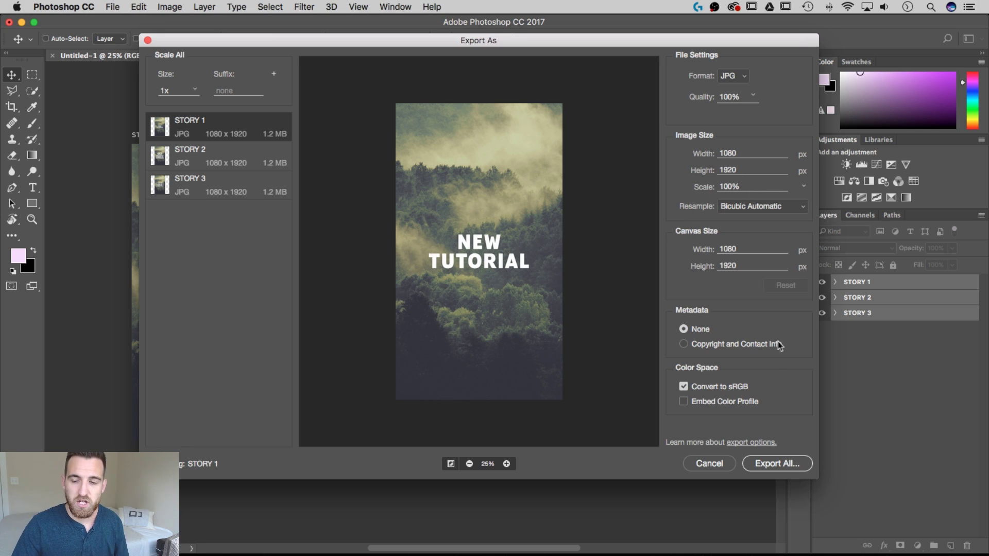
# Step: Export all three artboards as JPGs into the assets/Story folder
pyautogui.click(783, 466)
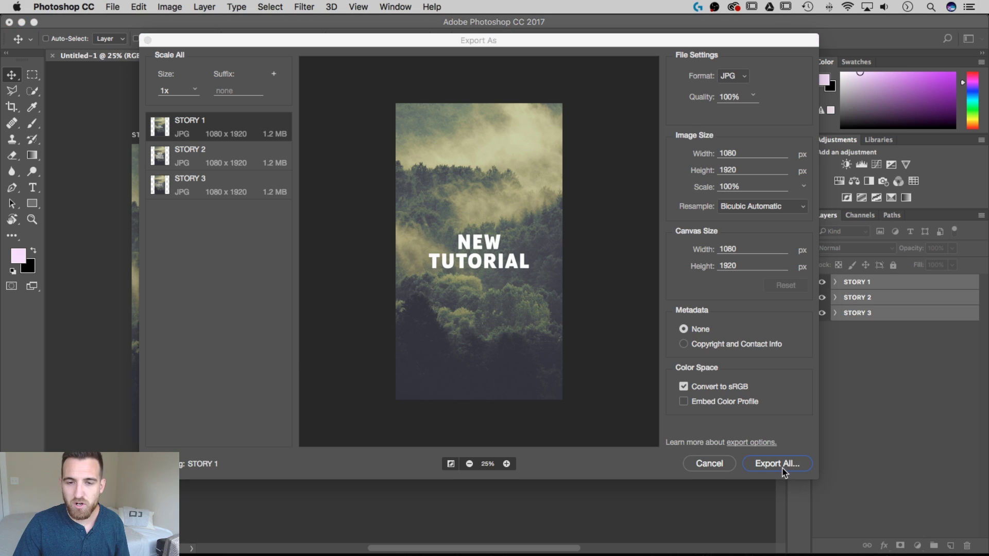
pyautogui.click(496, 91)
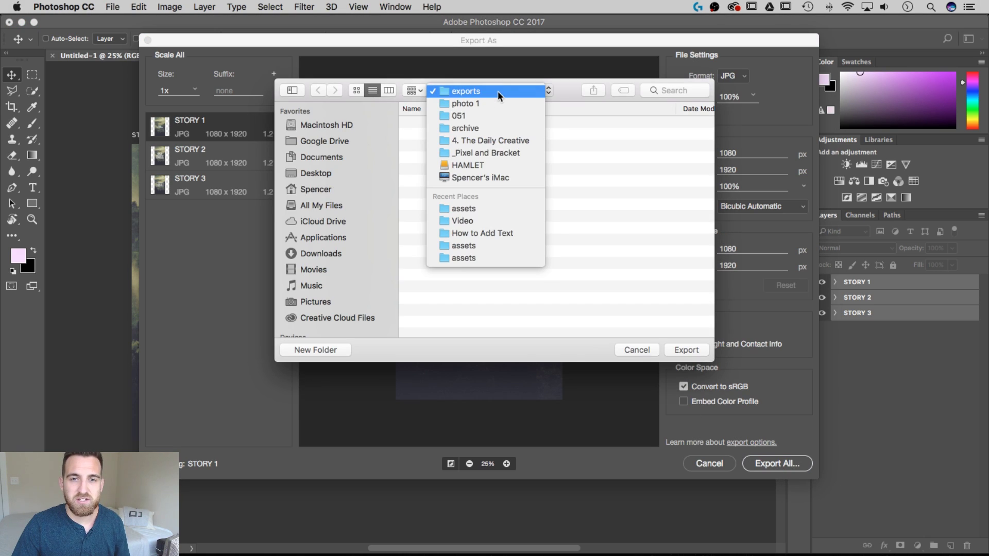
pyautogui.click(474, 209)
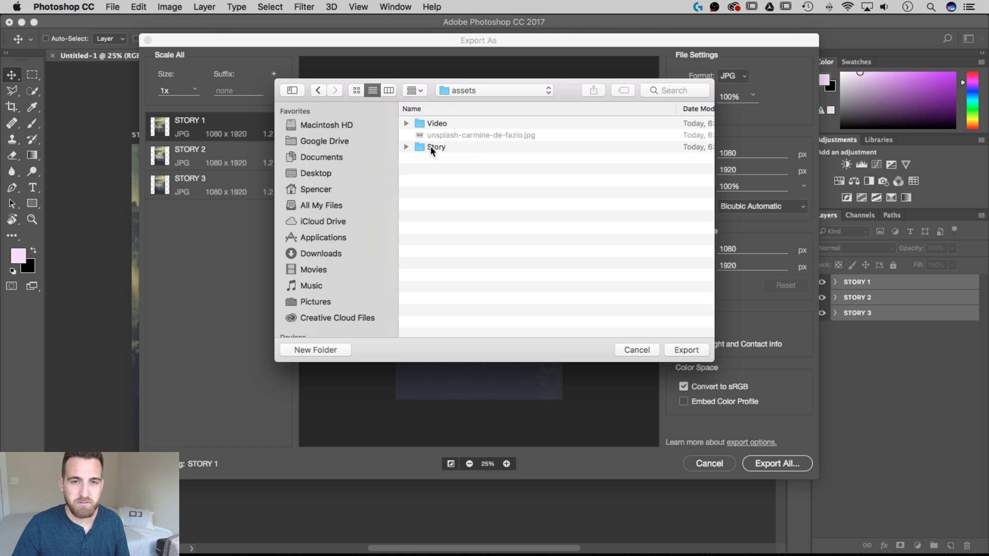
pyautogui.doubleClick(430, 147)
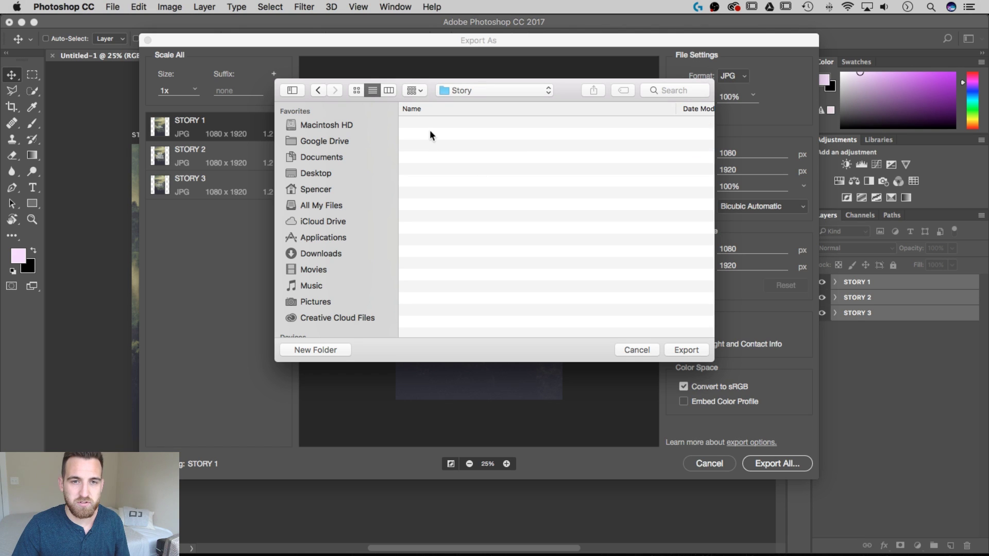
pyautogui.click(681, 350)
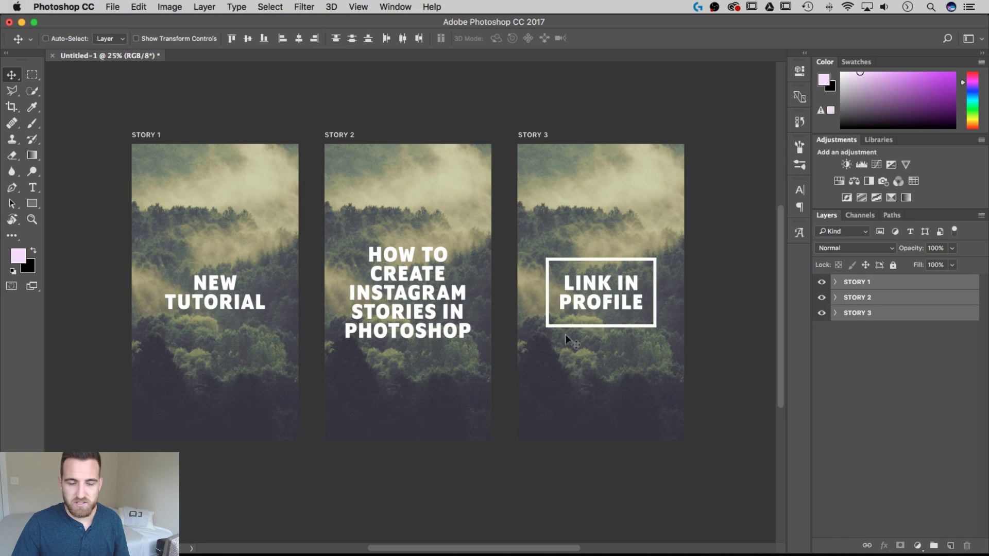
# Step: Open the Story folder in Finder and Quick Look STORY 1, 2 and 3.jpg in turn
pyautogui.click(212, 533)
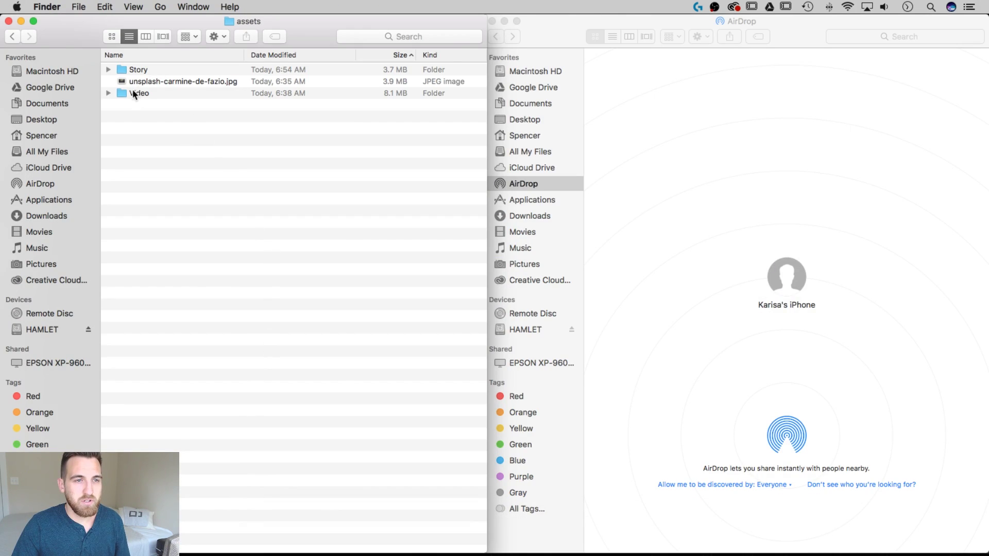
pyautogui.doubleClick(130, 69)
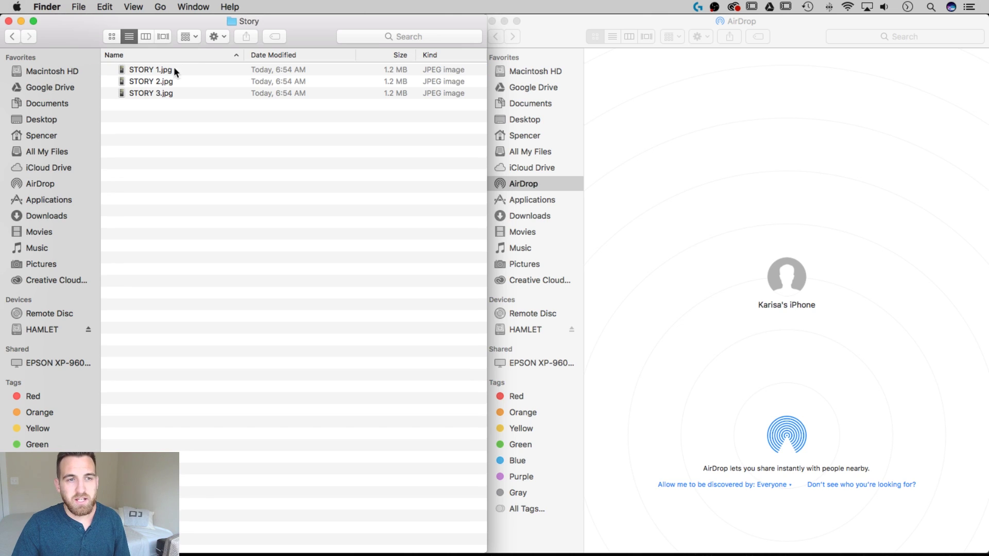
pyautogui.click(156, 69)
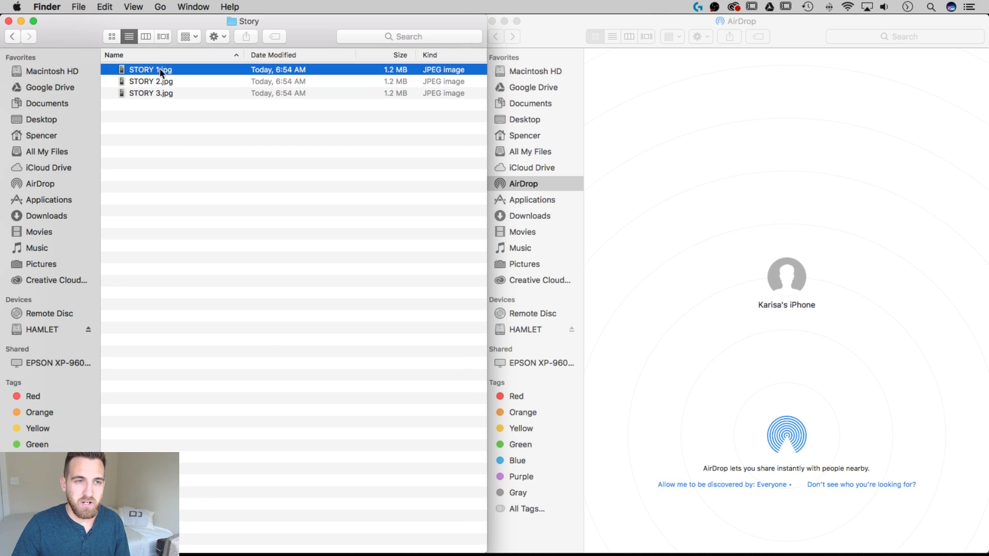
pyautogui.press('space')
pyautogui.press('Down')
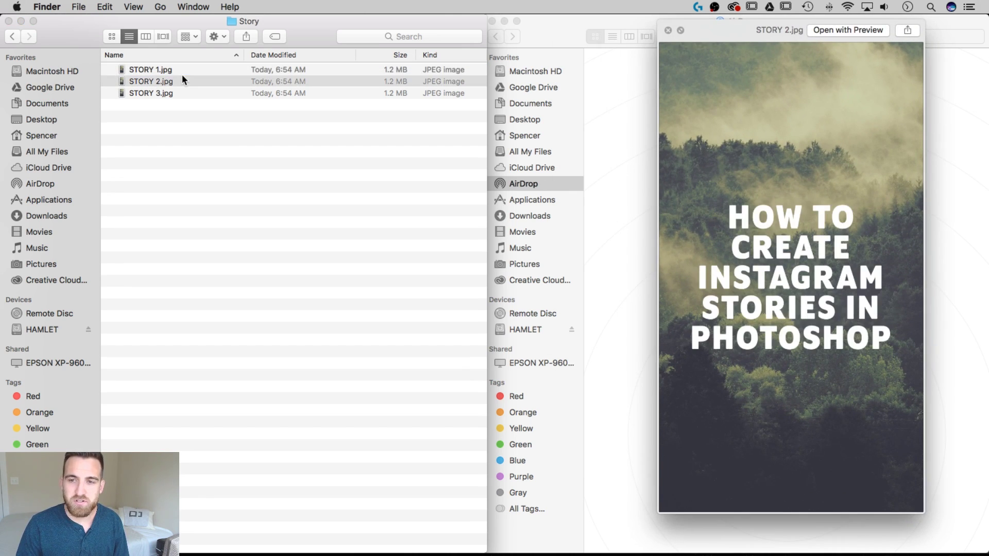
pyautogui.press('Down')
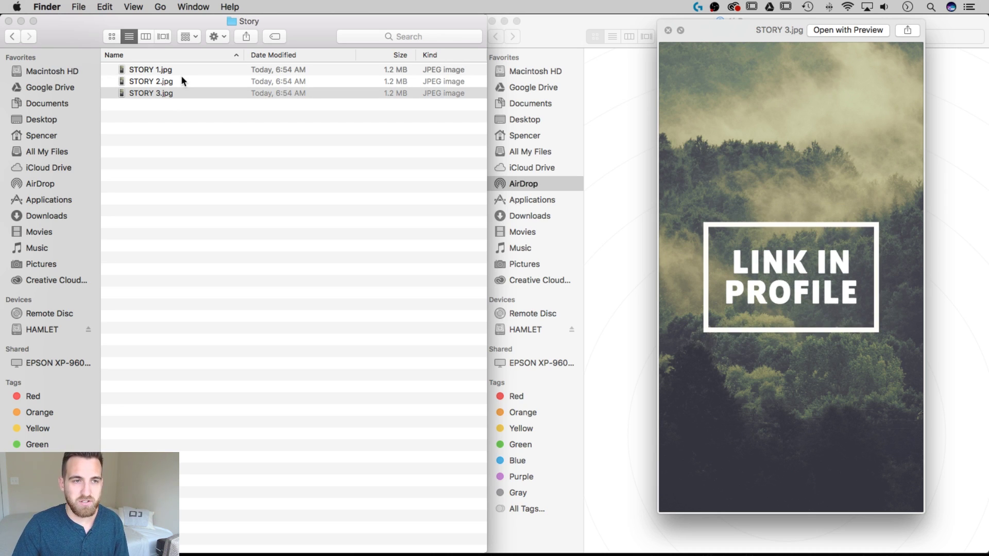
pyautogui.click(375, 357)
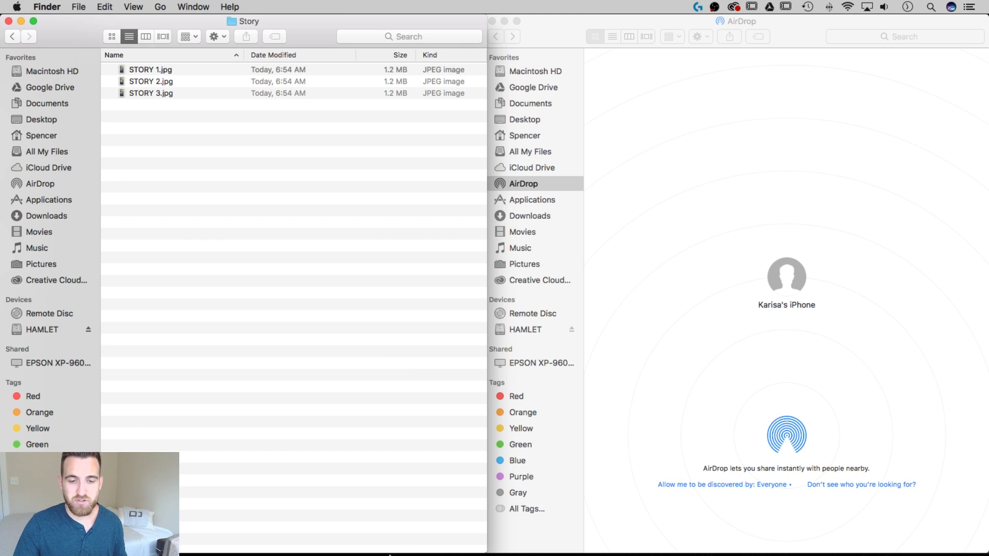
# Step: Move the STORY 2 headline text and image into the STORY 1 artboard
pyautogui.click(638, 545)
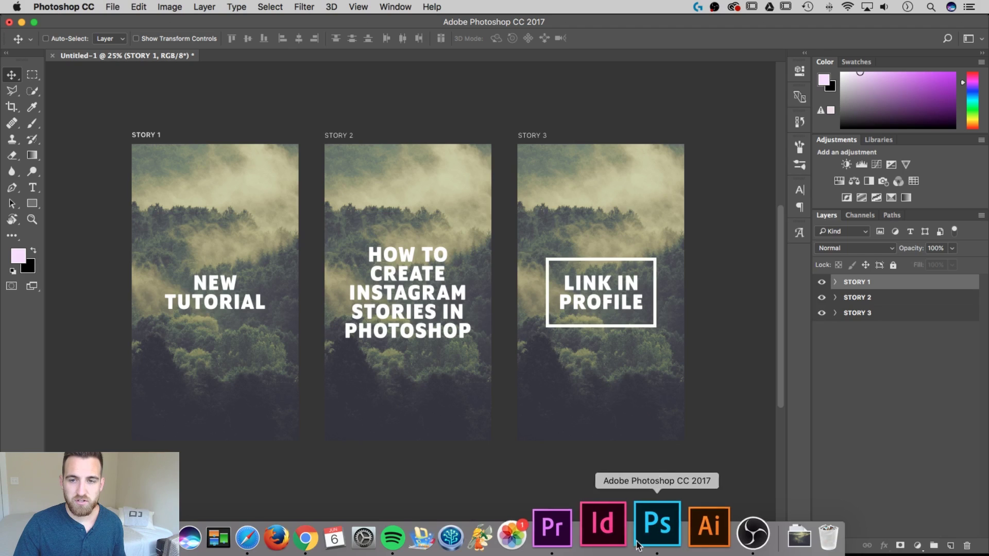
pyautogui.click(852, 299)
pyautogui.click(835, 298)
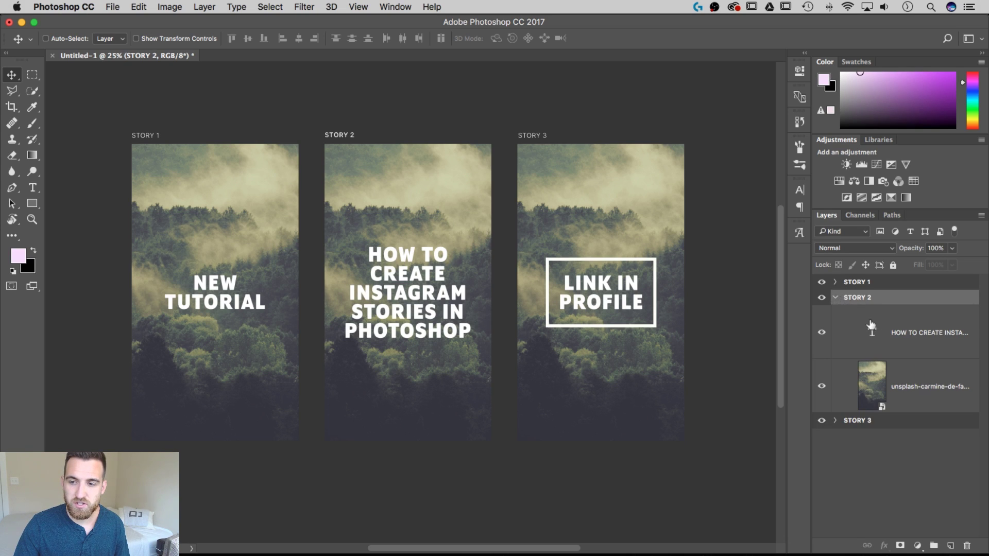
pyautogui.click(885, 326)
pyautogui.keyDown('shift'); pyautogui.click(895, 378); pyautogui.keyUp('shift')
pyautogui.moveTo(875, 324); pyautogui.dragTo(865, 284)
# Step: Move all three STORY 3 layers, including Rectangle 1, into the STORY 1 artboard
pyautogui.click(835, 314)
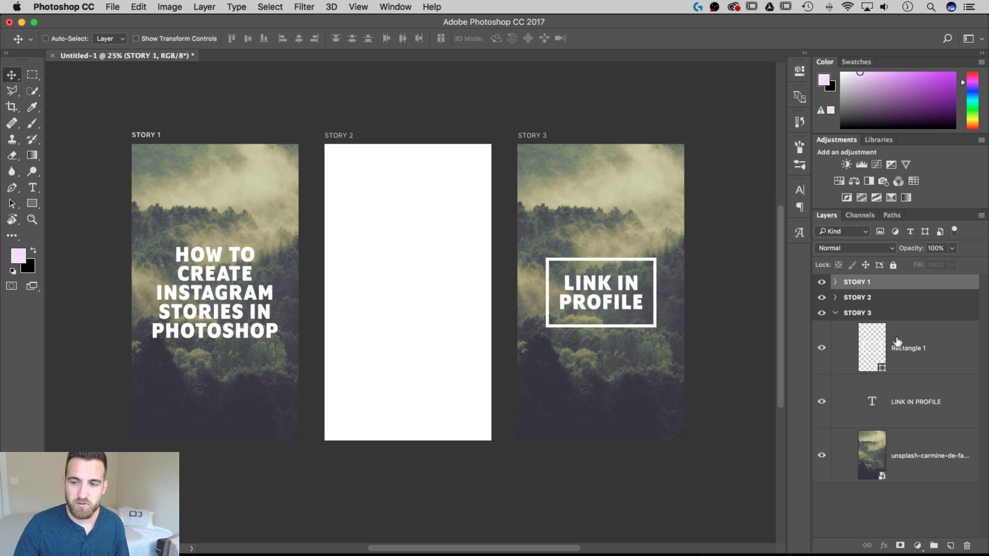
pyautogui.click(915, 363)
pyautogui.keyDown('shift'); pyautogui.click(915, 464); pyautogui.keyUp('shift')
pyautogui.moveTo(900, 337); pyautogui.dragTo(861, 283)
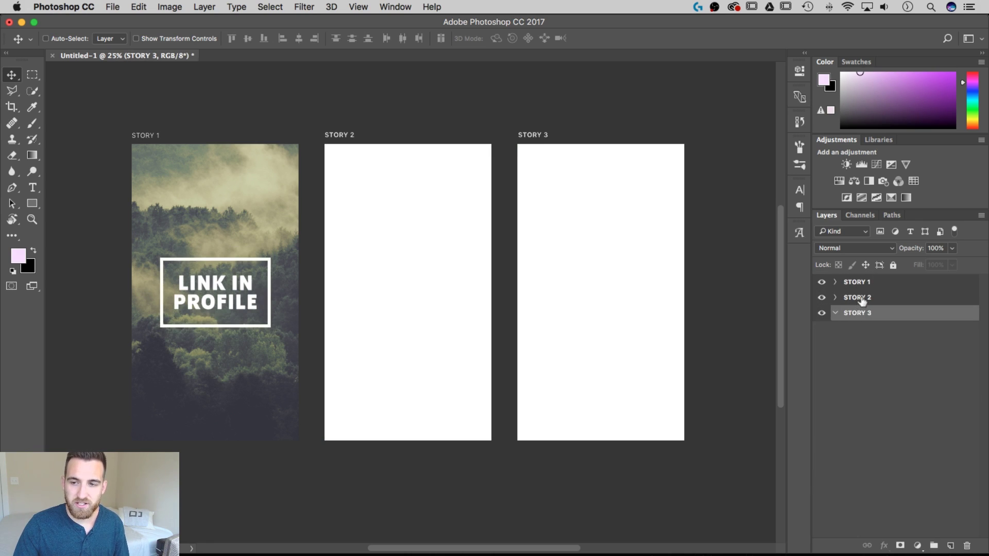
# Step: Delete the empty STORY 2 and STORY 3 artboards, then centre, zoom and expand STORY 1
pyautogui.keyDown('shift'); pyautogui.click(862, 299); pyautogui.keyUp('shift')
pyautogui.press('Delete')
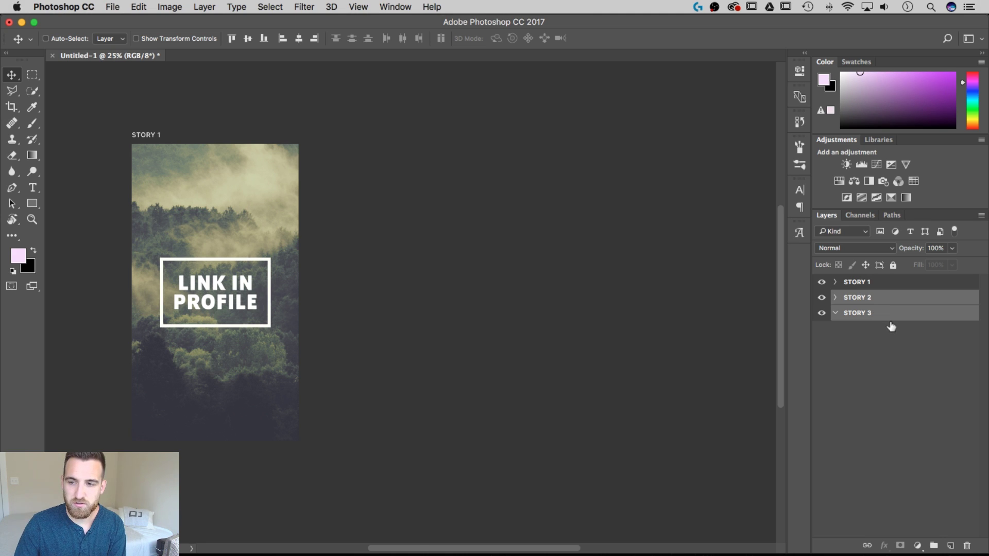
pyautogui.moveTo(440, 278); pyautogui.dragTo(610, 267)
pyautogui.press('super+equal')
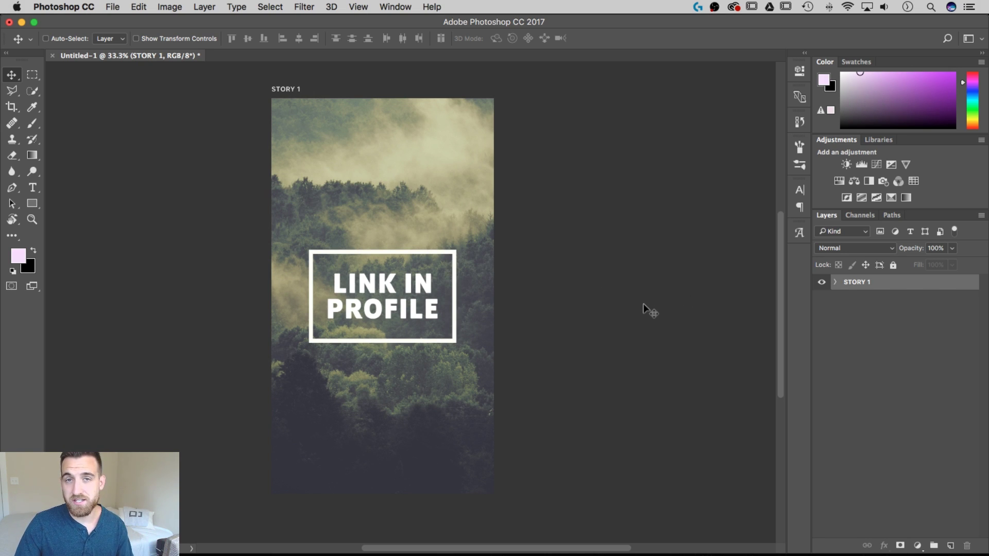
pyautogui.click(835, 283)
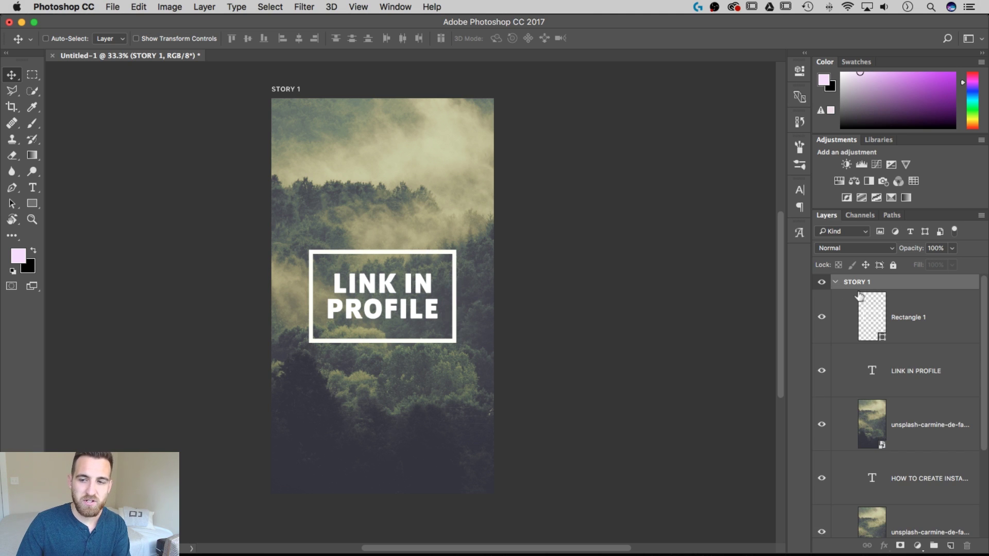
# Step: Group each text with its photo: LINK IN PROFILE with frame, the how-to headline, NEW TUTORIAL
pyautogui.click(913, 320)
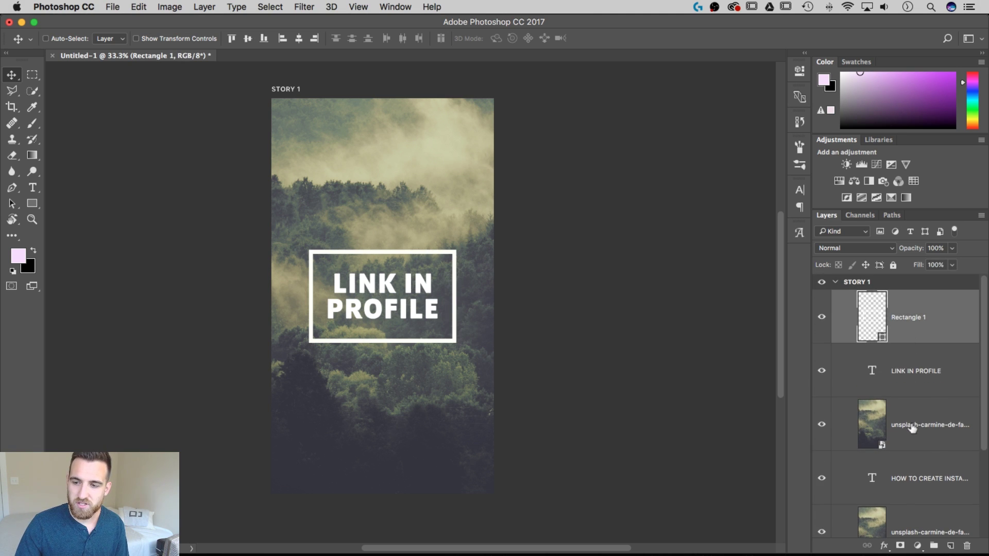
pyautogui.keyDown('shift'); pyautogui.click(912, 426); pyautogui.keyUp('shift')
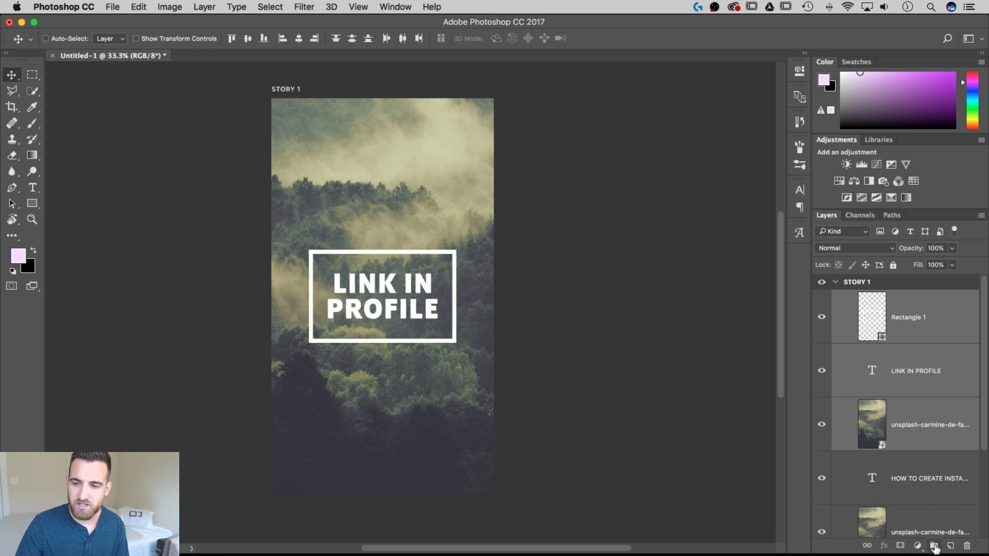
pyautogui.click(933, 546)
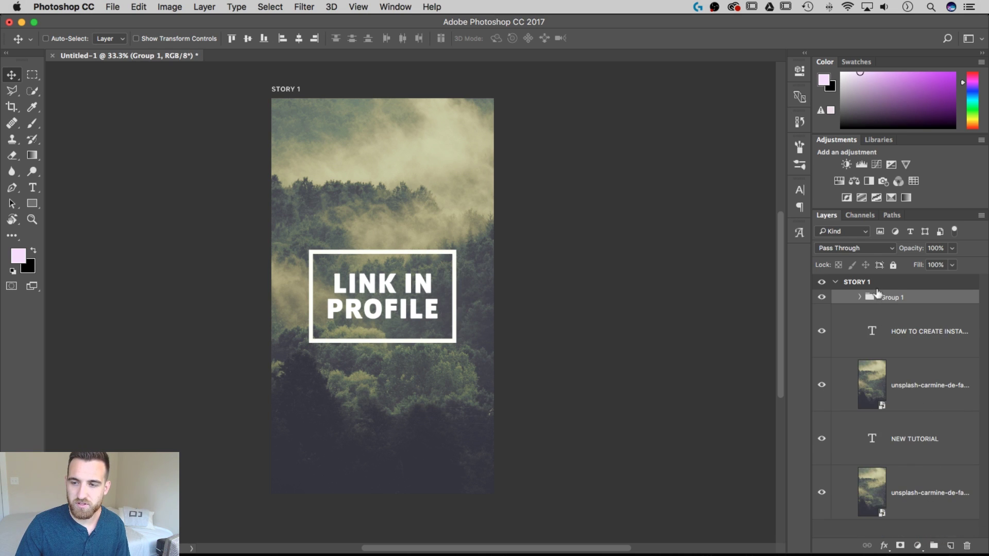
pyautogui.click(896, 330)
pyautogui.keyDown('shift'); pyautogui.click(907, 391); pyautogui.keyUp('shift')
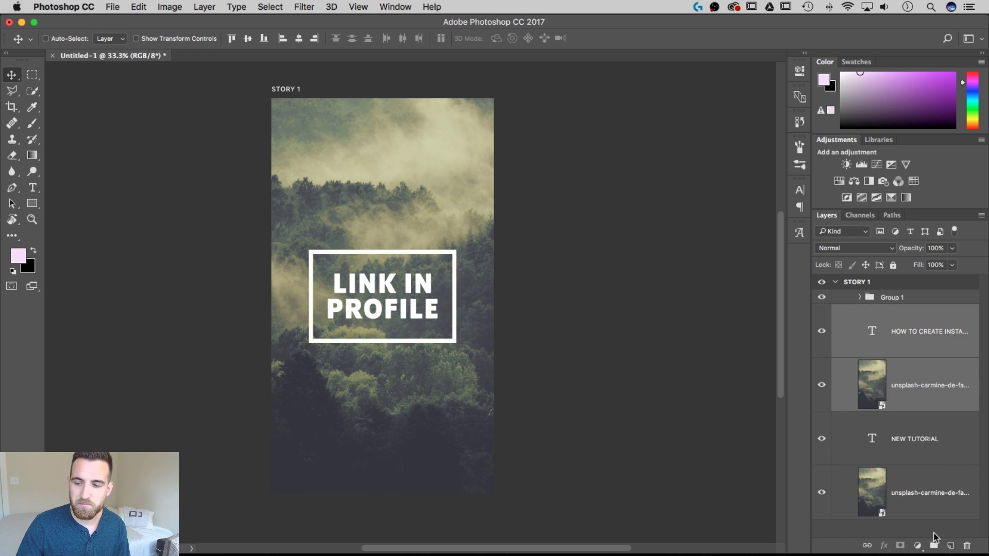
pyautogui.click(933, 545)
pyautogui.click(907, 351)
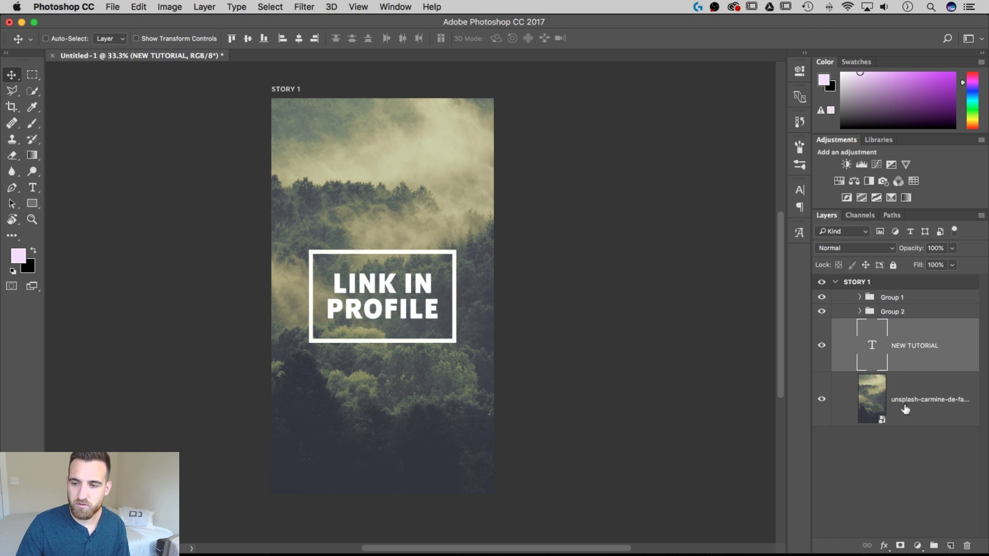
pyautogui.keyDown('shift'); pyautogui.click(906, 414); pyautogui.keyUp('shift')
pyautogui.click(934, 546)
# Step: Rename Group 3 to STORY 1 and Group 2 to STORY 2
pyautogui.doubleClick(888, 325)
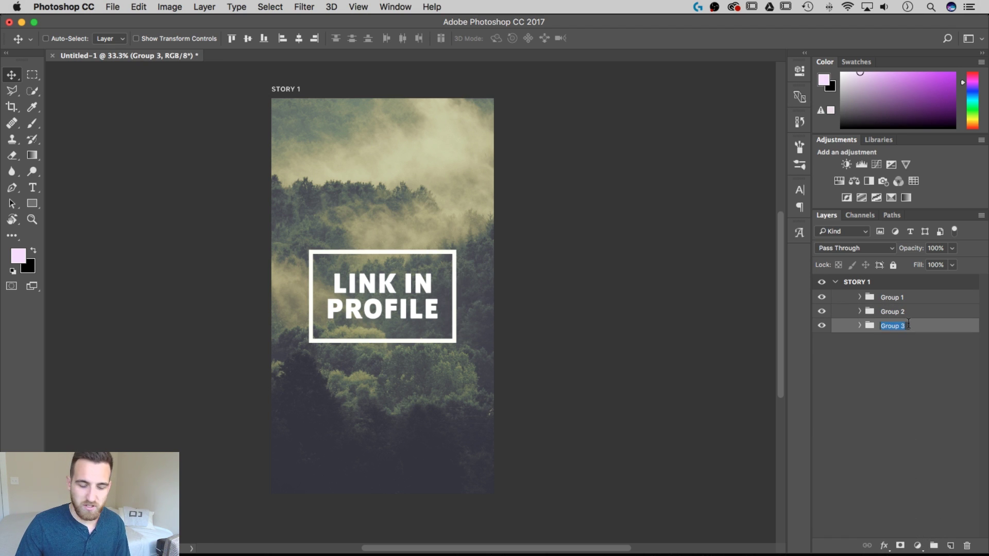
pyautogui.write('STORY')
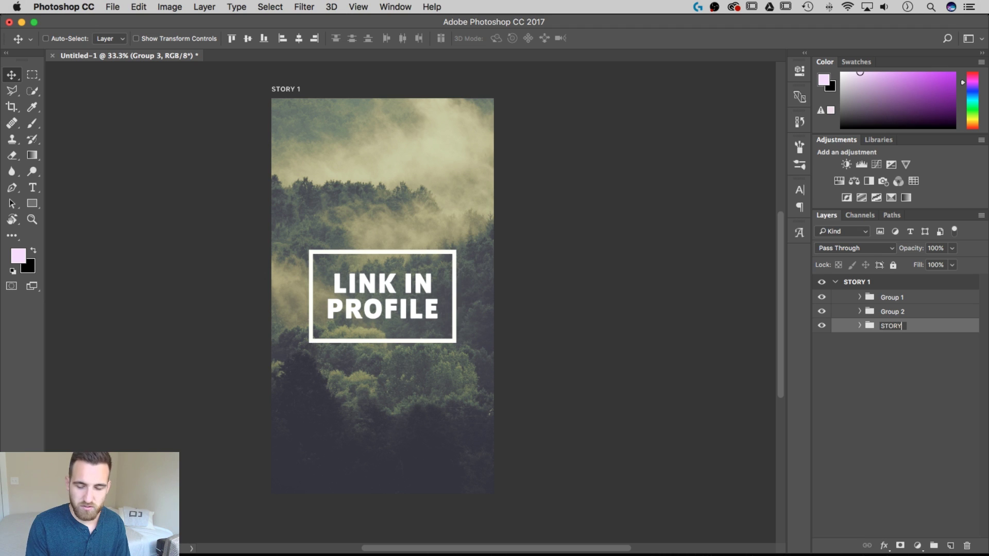
pyautogui.write('1')
pyautogui.press('Return')
pyautogui.doubleClick(892, 311)
pyautogui.write('STORY')
pyautogui.press('Return')
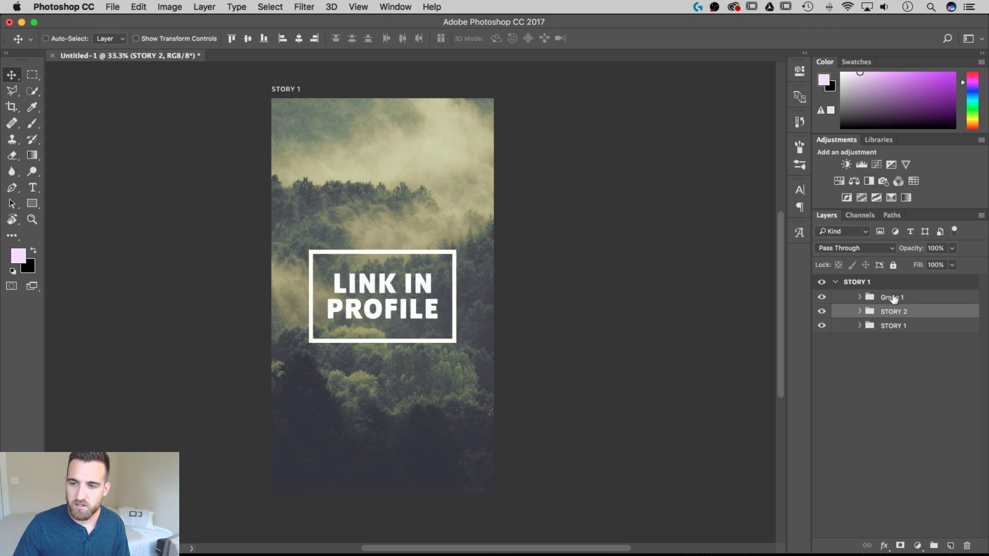
# Step: Rename Group 1 to STORY 3 and move it to the bottom of the stack
pyautogui.doubleClick(892, 298)
pyautogui.write('STORY 3')
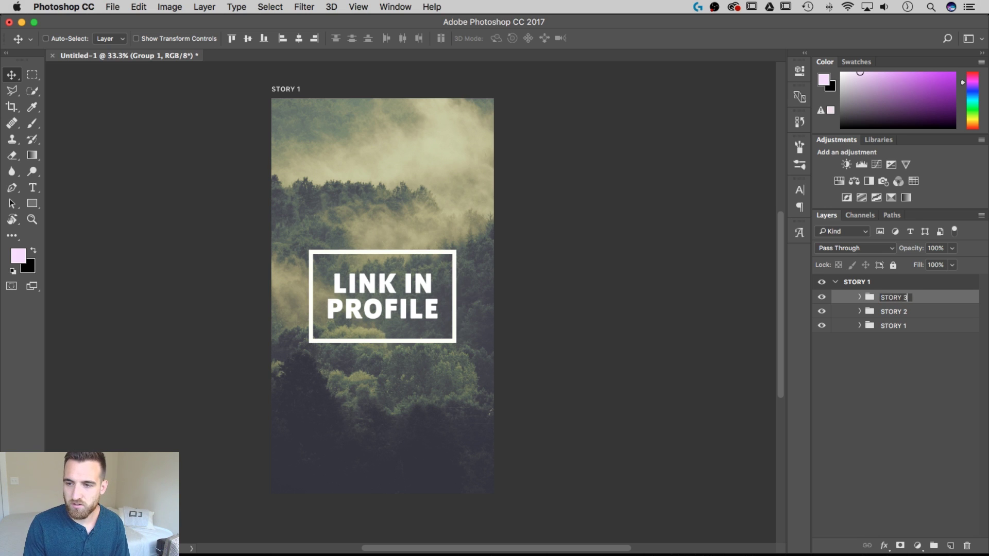
pyautogui.press('Return')
pyautogui.moveTo(905, 301)
pyautogui.mouseDown()
pyautogui.moveTo(905, 331)
pyautogui.moveTo(905, 307)
pyautogui.moveTo(906, 320)
pyautogui.mouseUp()
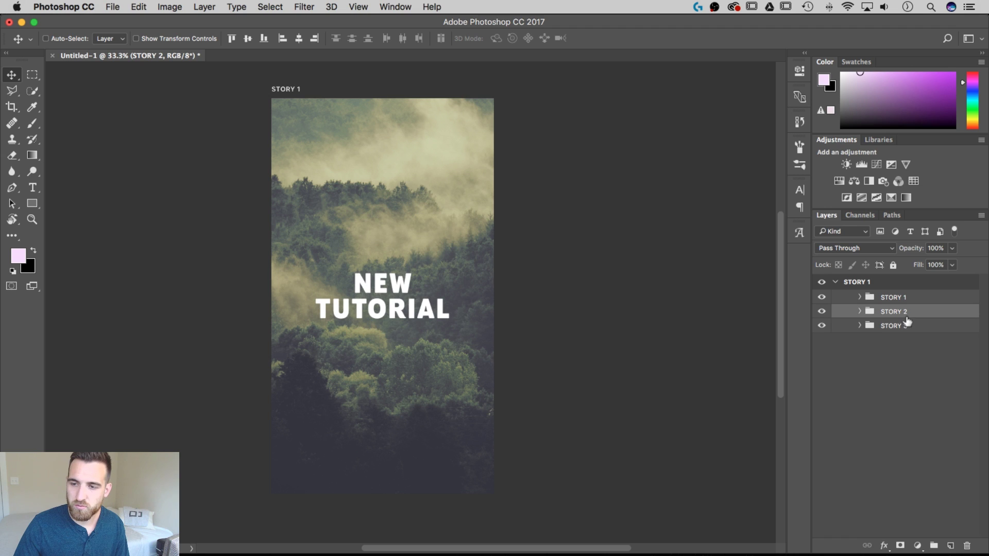
pyautogui.click(870, 298)
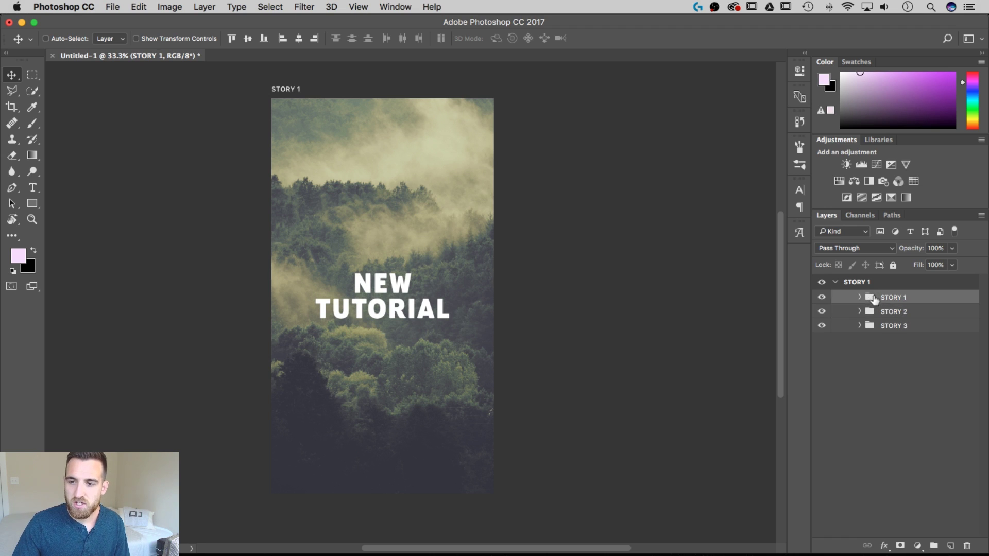
pyautogui.click(822, 299)
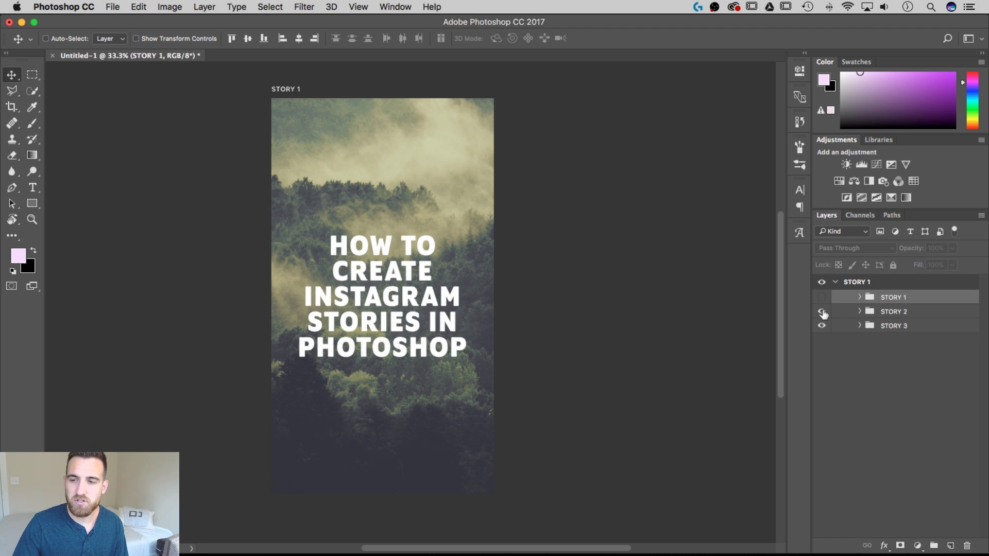
pyautogui.click(822, 313)
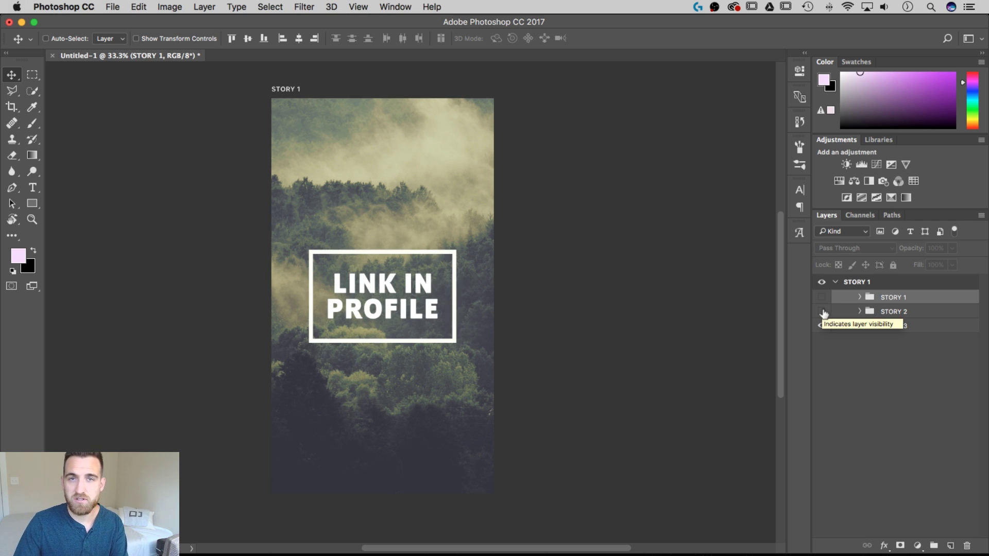
pyautogui.click(821, 311)
pyautogui.click(821, 297)
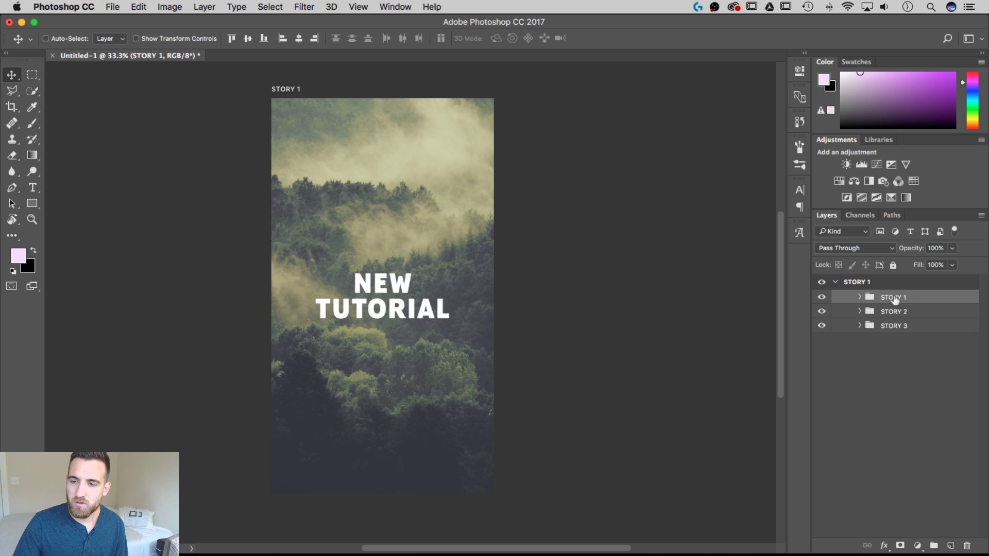
pyautogui.keyDown('shift'); pyautogui.click(918, 325); pyautogui.keyUp('shift')
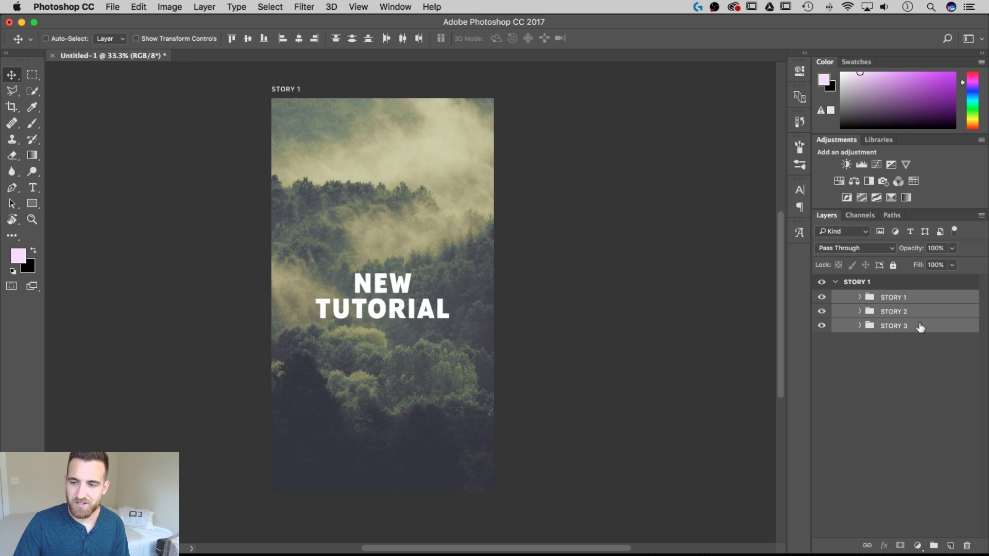
pyautogui.click(860, 325)
pyautogui.click(859, 325)
pyautogui.click(859, 311)
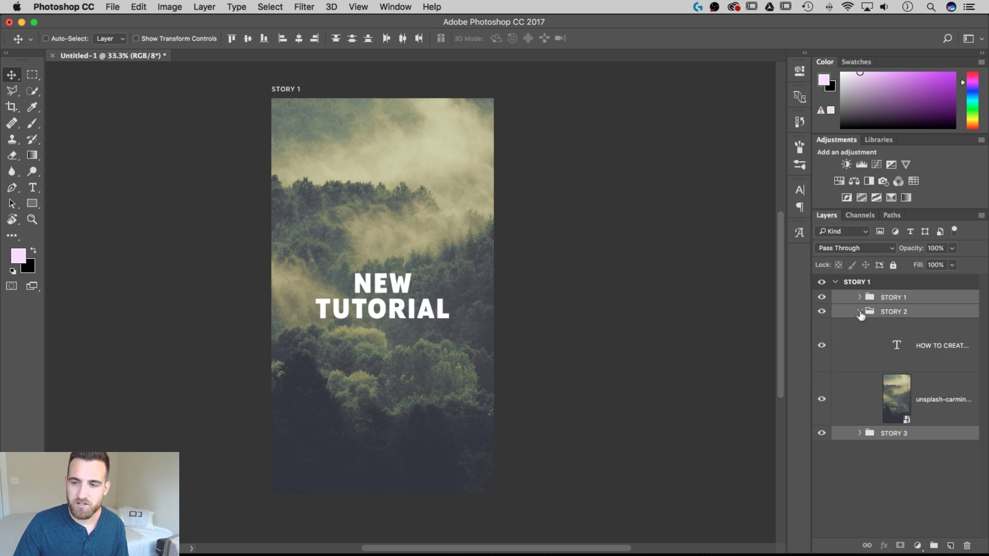
pyautogui.click(859, 311)
pyautogui.rightClick(921, 301)
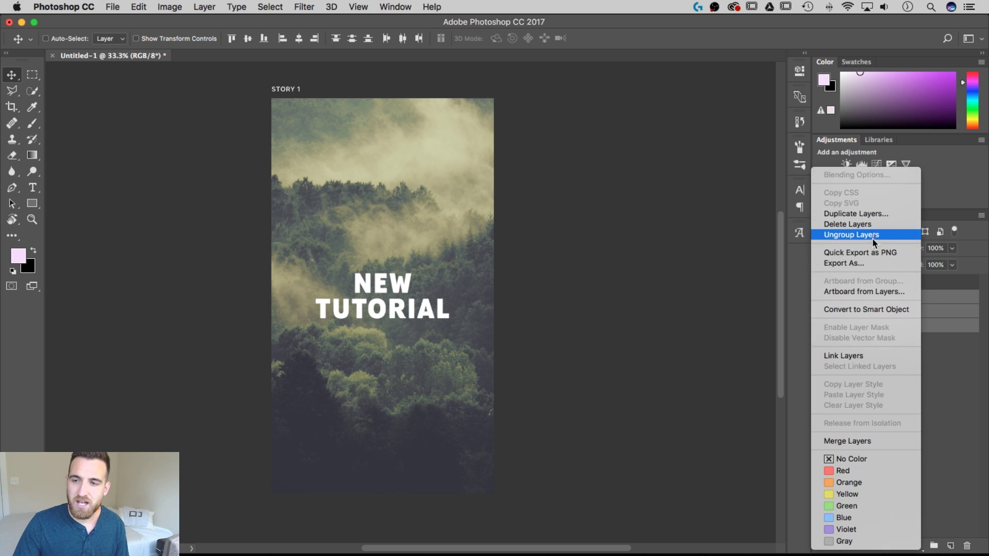
pyautogui.click(865, 265)
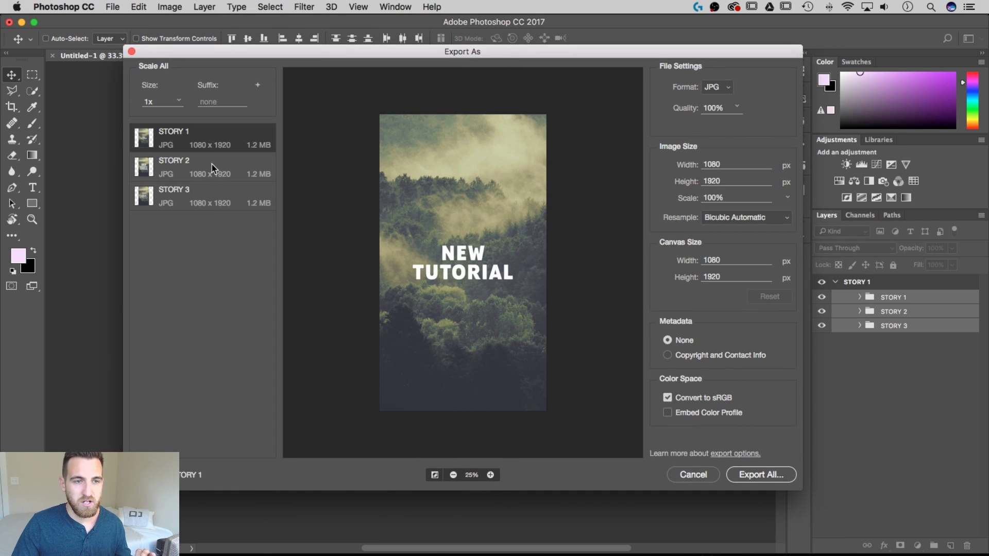
pyautogui.click(211, 165)
pyautogui.click(216, 144)
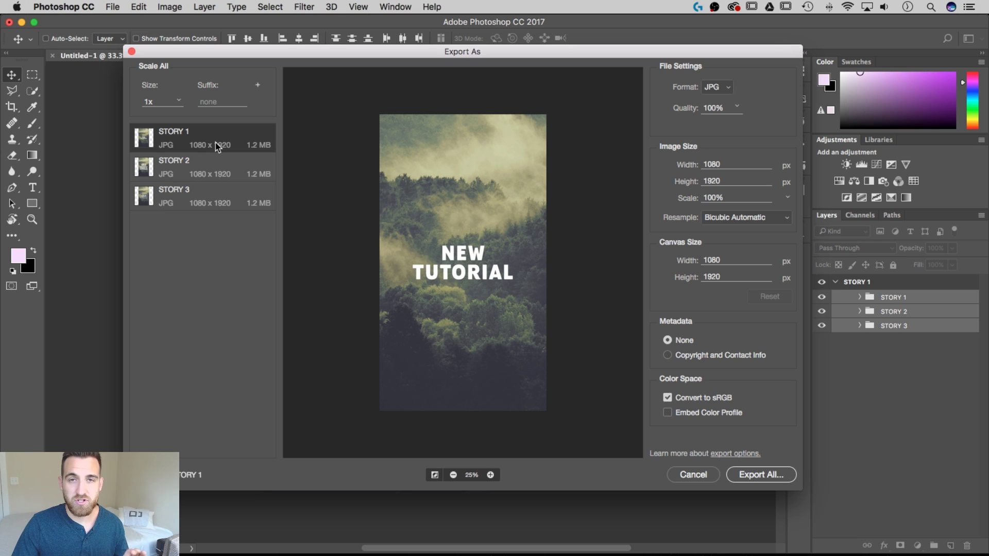
pyautogui.click(693, 475)
pyautogui.moveTo(404, 552)
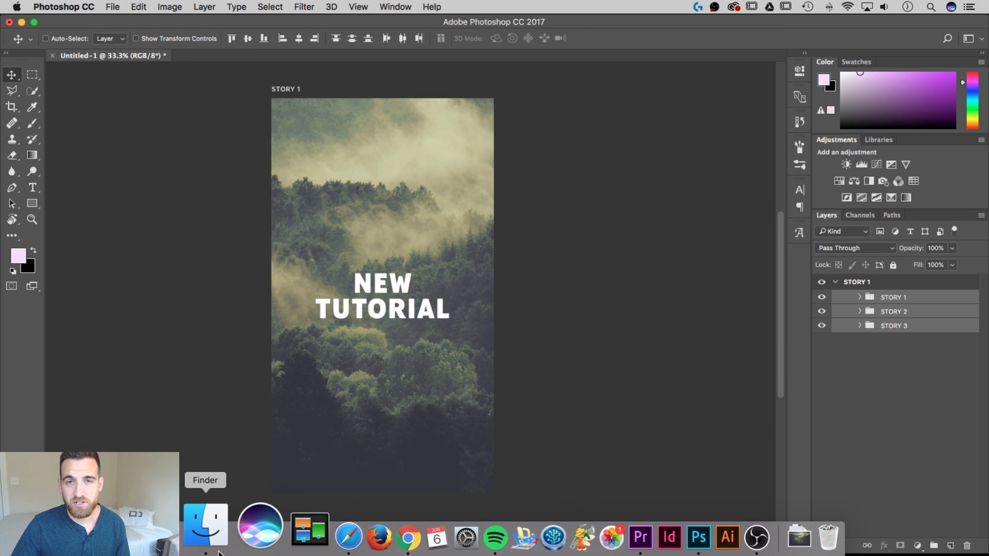
# Step: AirDrop STORY 1.jpg, STORY 2.jpg and STORY 3.jpg from the Story folder to the iPhone
pyautogui.click(214, 540)
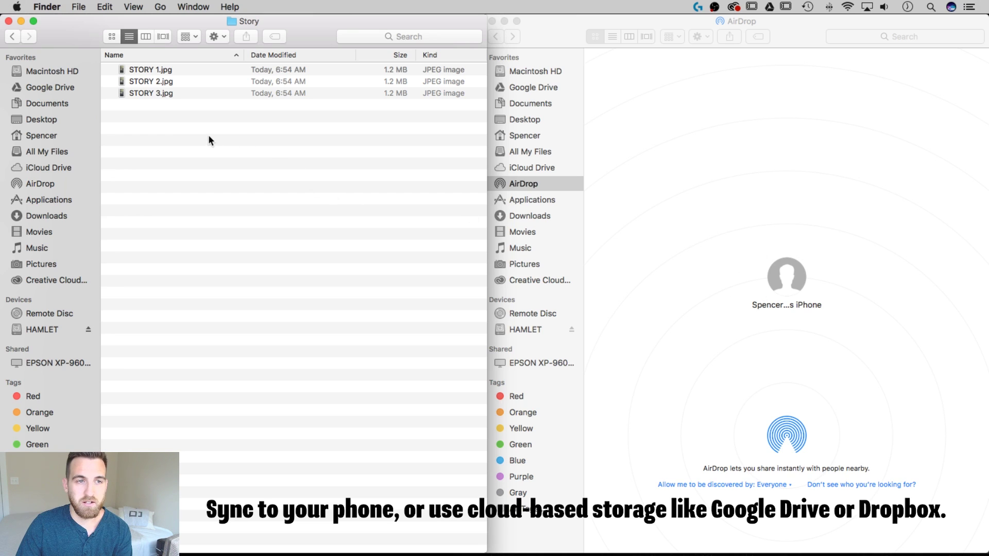
pyautogui.moveTo(168, 103); pyautogui.dragTo(151, 73)
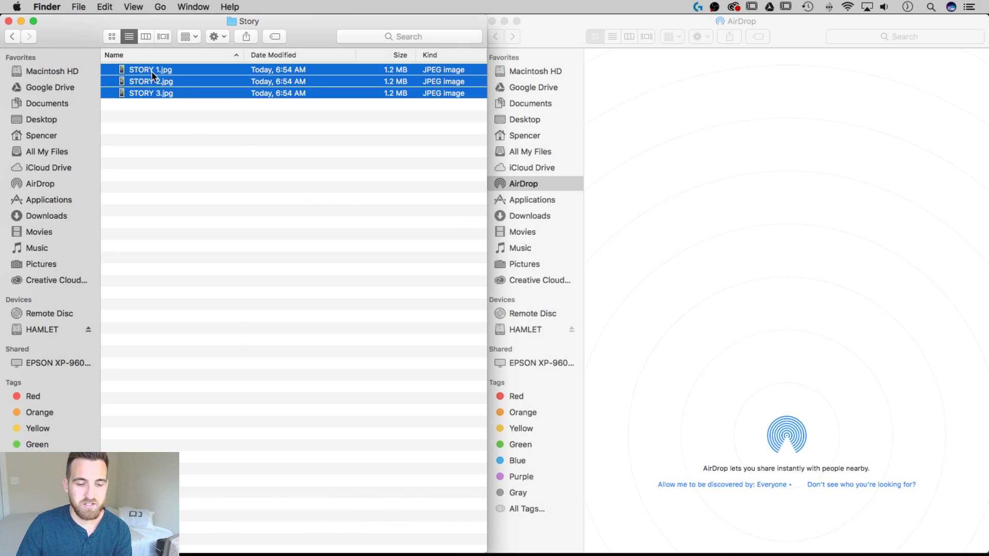
pyautogui.moveTo(151, 71); pyautogui.dragTo(786, 276)
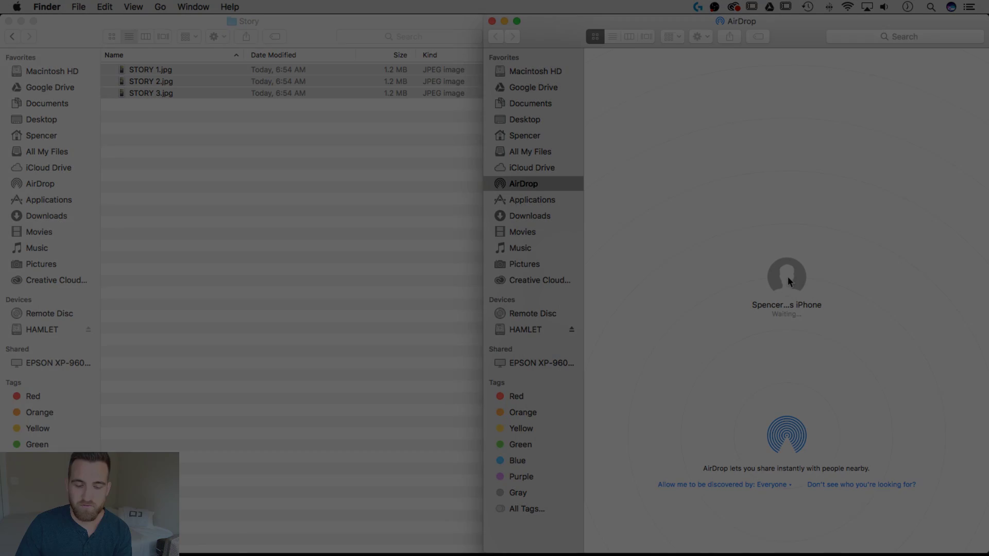